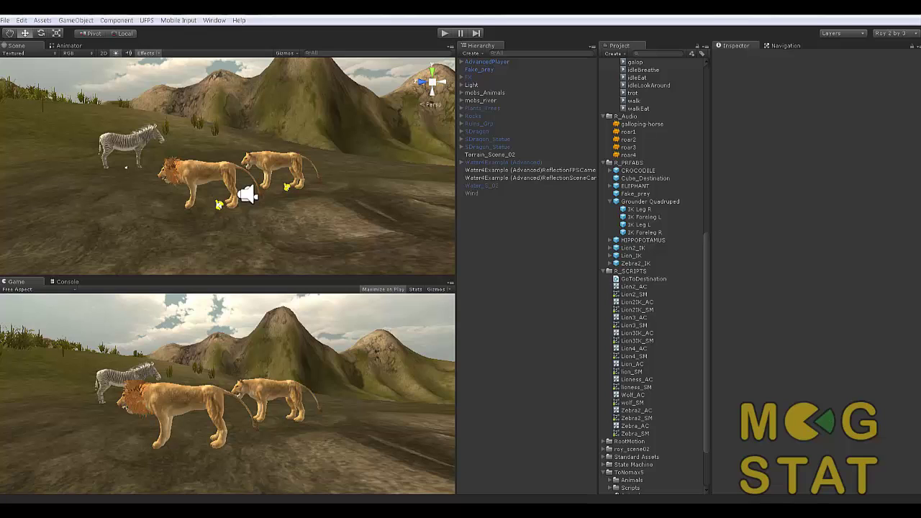
Collapse the R_Animations and R_SCRIPTS folders in the project assets
left_click_drag(378, 136, 268, 153, "alt")
scroll(268, 152, "down", 10)
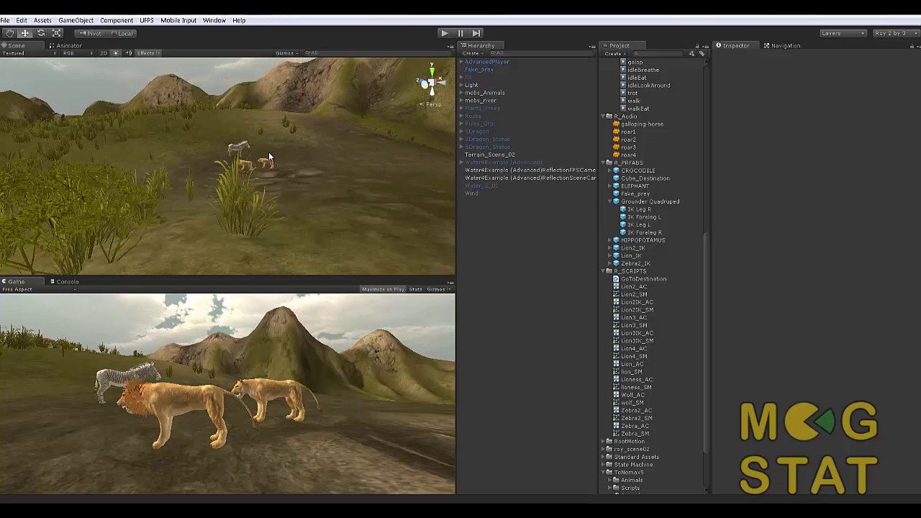
scroll(268, 151, "down", 4)
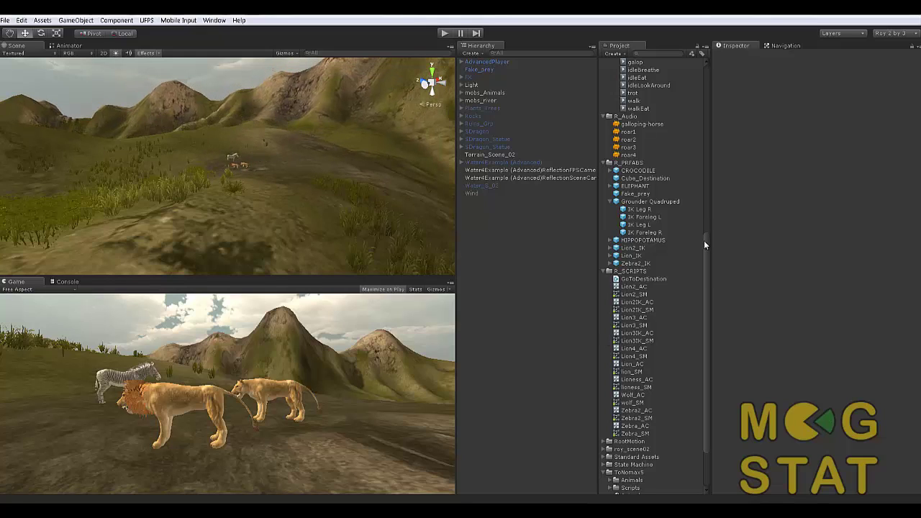
left_click_drag(705, 245, 710, 313)
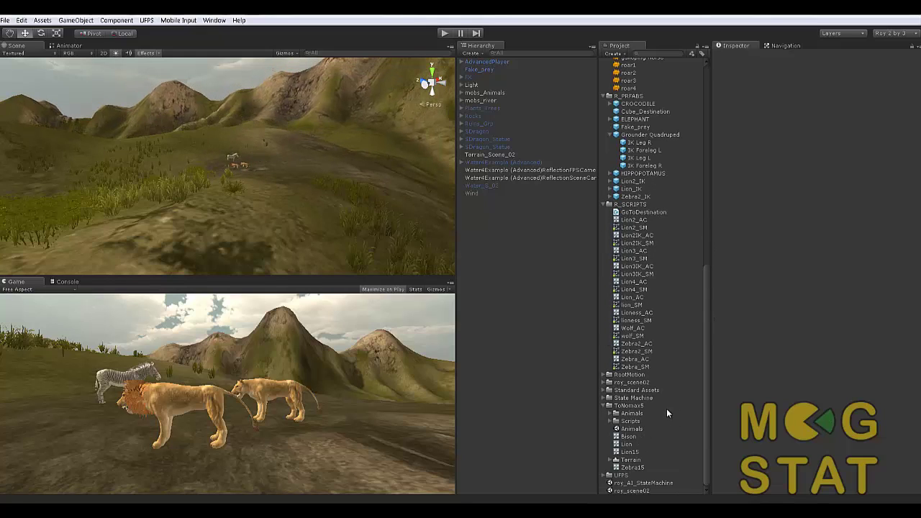
left_click_drag(708, 339, 708, 173)
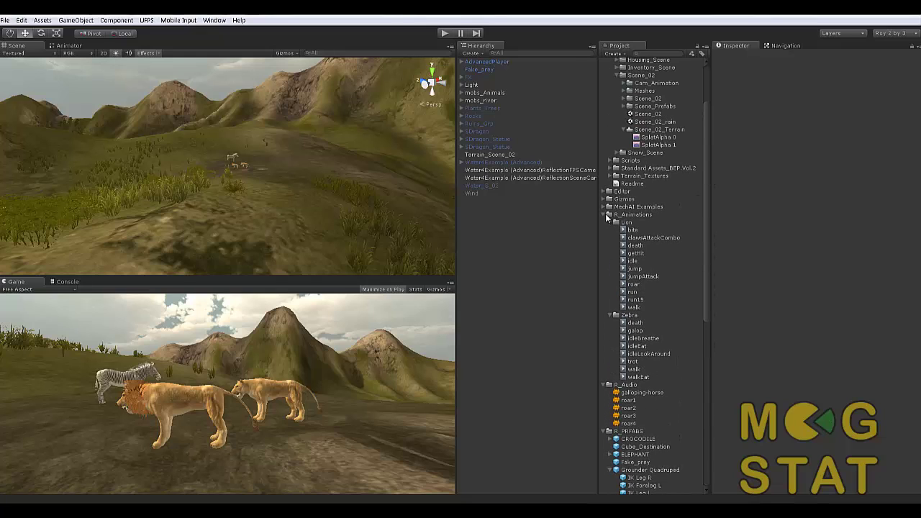
left_click(608, 215)
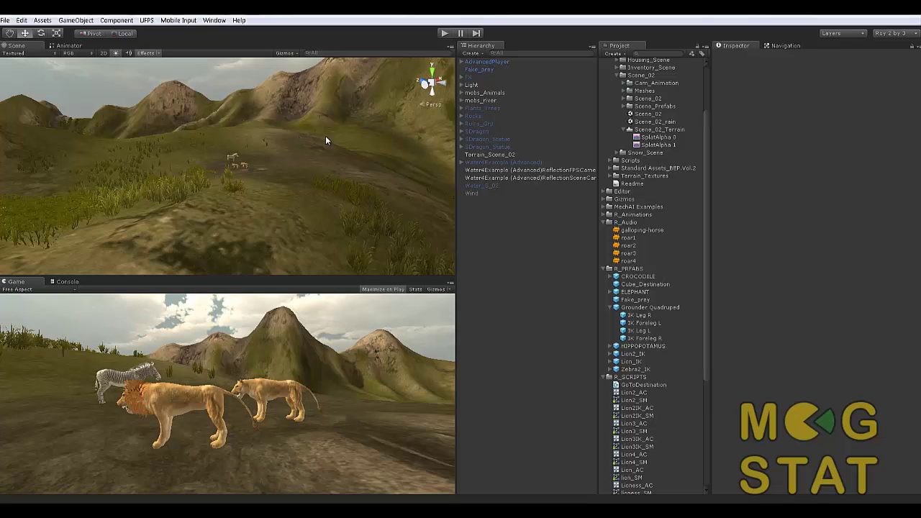
right_click_drag(339, 137, 247, 144)
scroll(248, 144, "up", 4)
middle_click_drag(249, 144, 469, 252)
right_click_drag(469, 256, 192, 191)
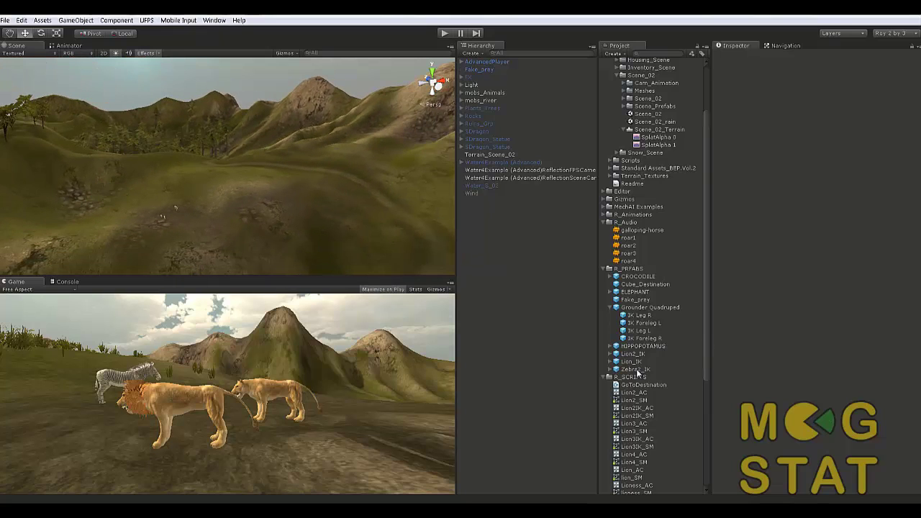
left_click(607, 377)
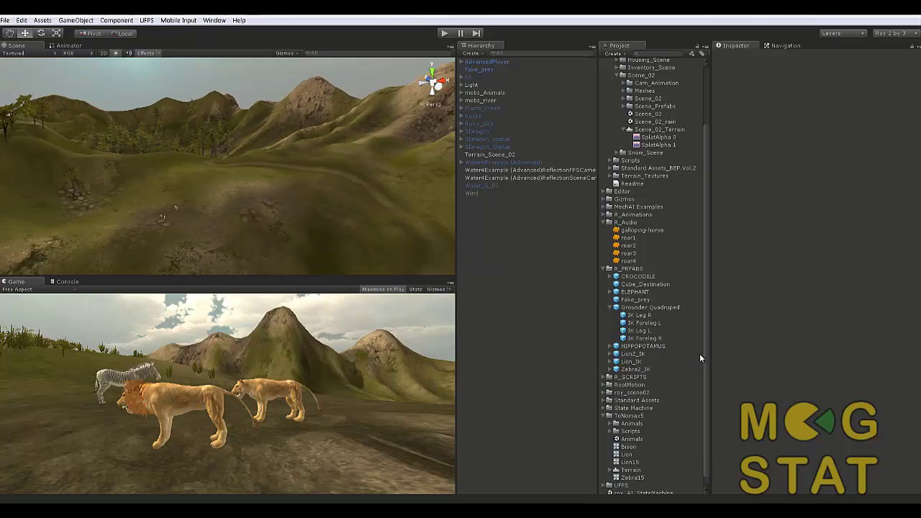
Open the Scene_02 scene from the BEP.Vol.2 assets and run it in play mode
scroll(708, 343, "up", 5)
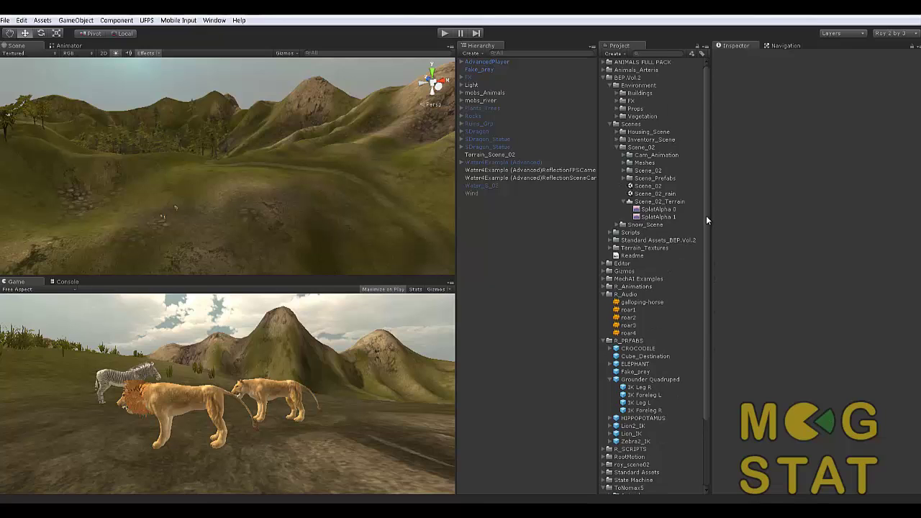
left_click(651, 188)
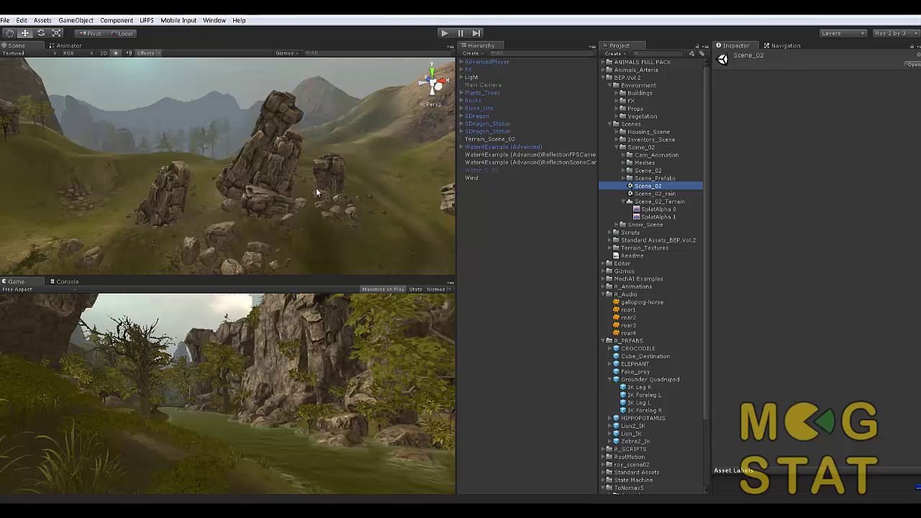
left_click(444, 32)
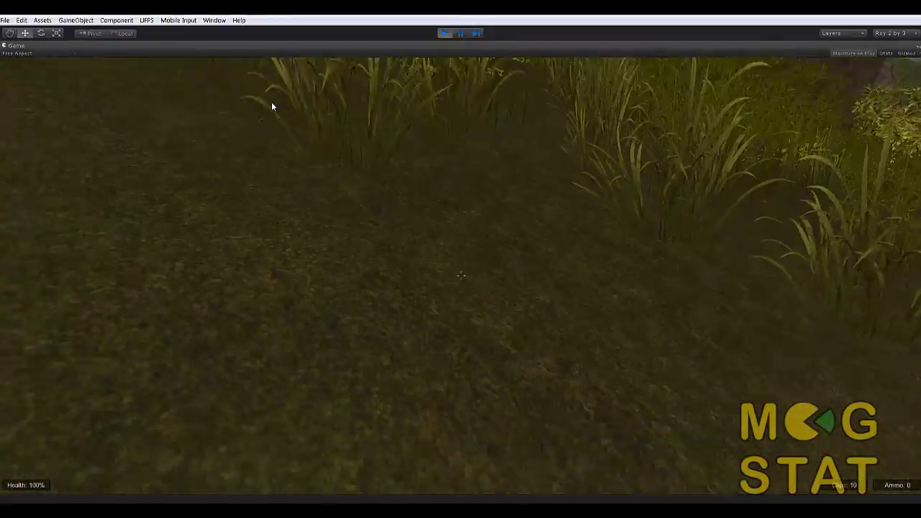
Walk the first-person player along the riverbank to inspect the vegetation and cliffs, and stop play mode
left_click(272, 109)
key("w")
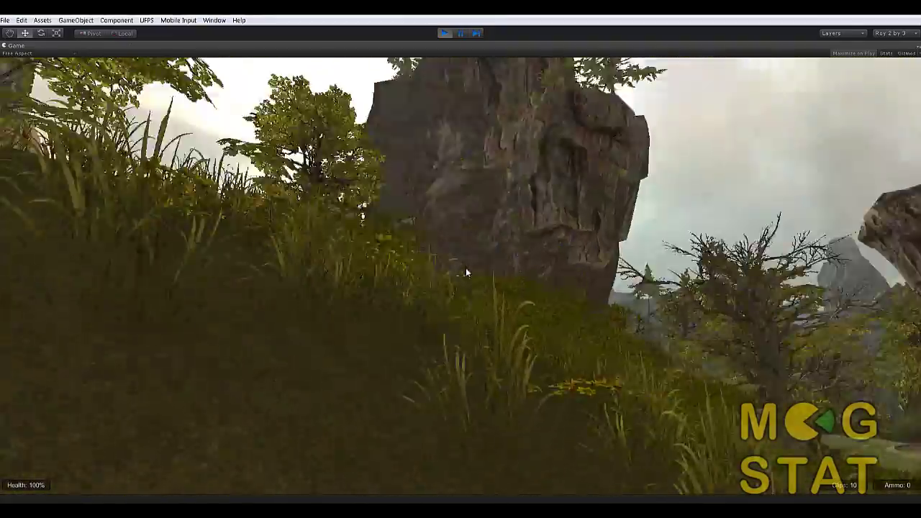
key("w")
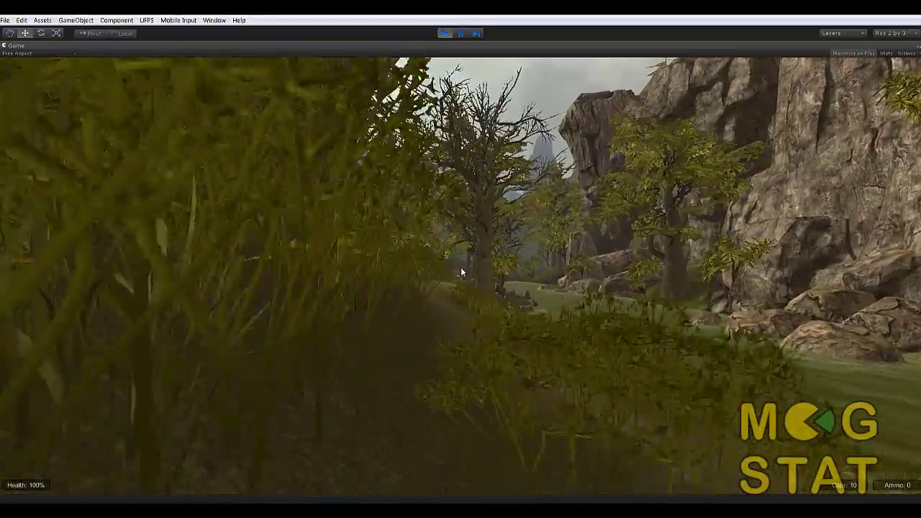
key("w")
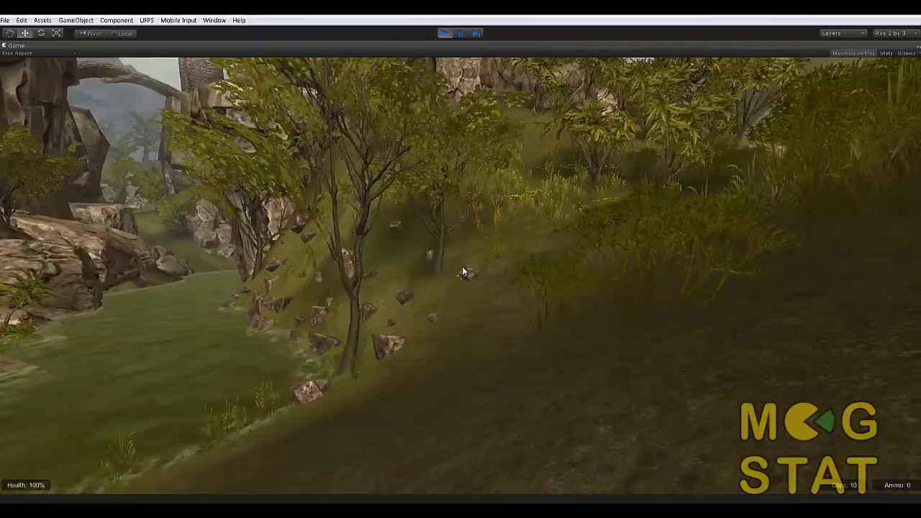
key("w")
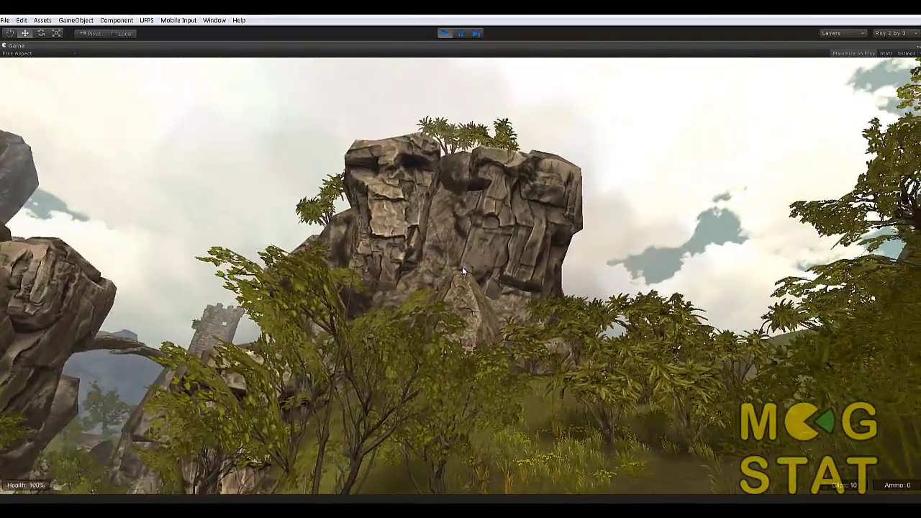
key("w")
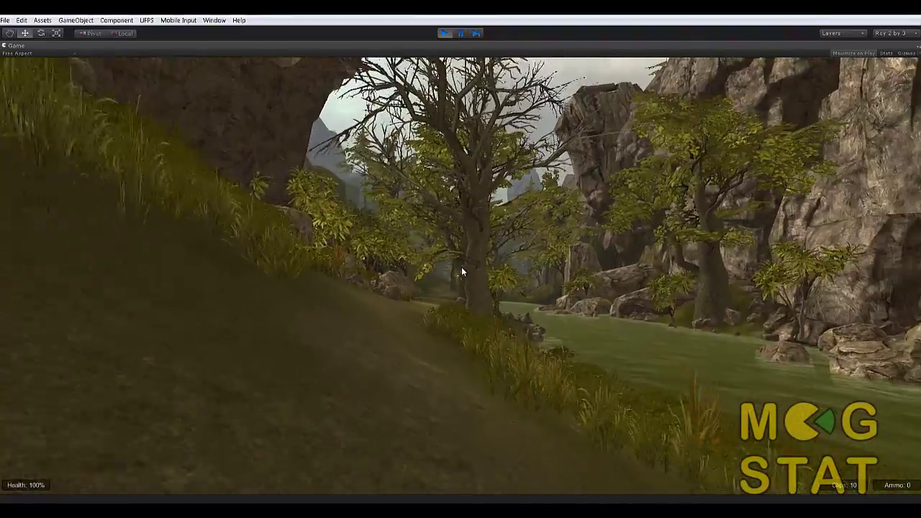
key("Escape")
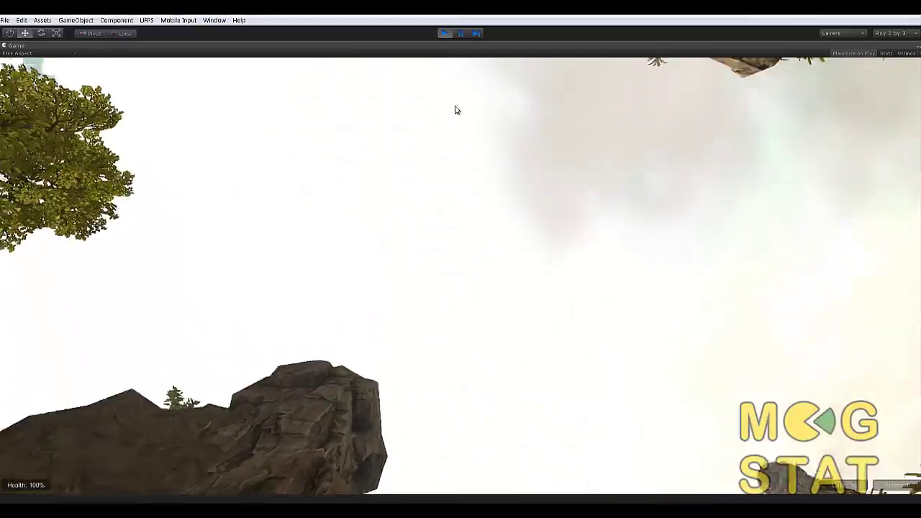
left_click(444, 33)
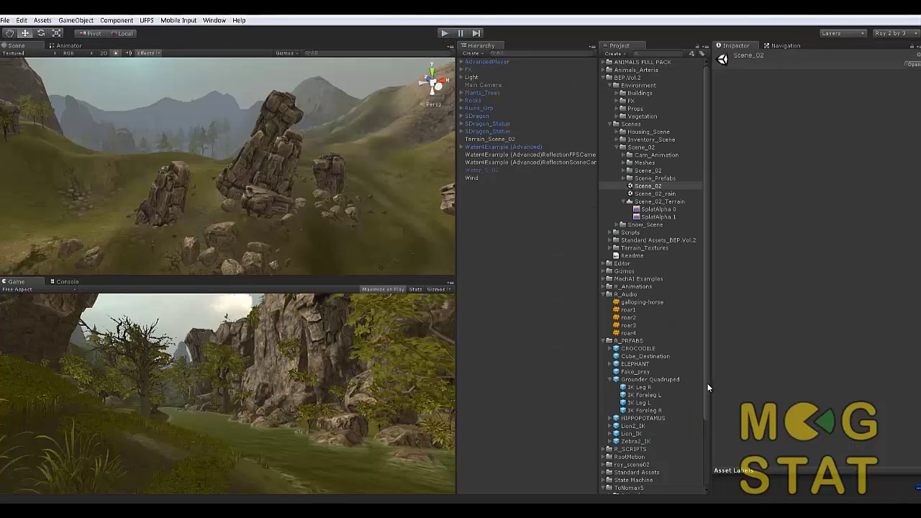
Reopen the roy_scene02 scene, discarding the changes to Scene_02
left_click_drag(707, 385, 702, 460)
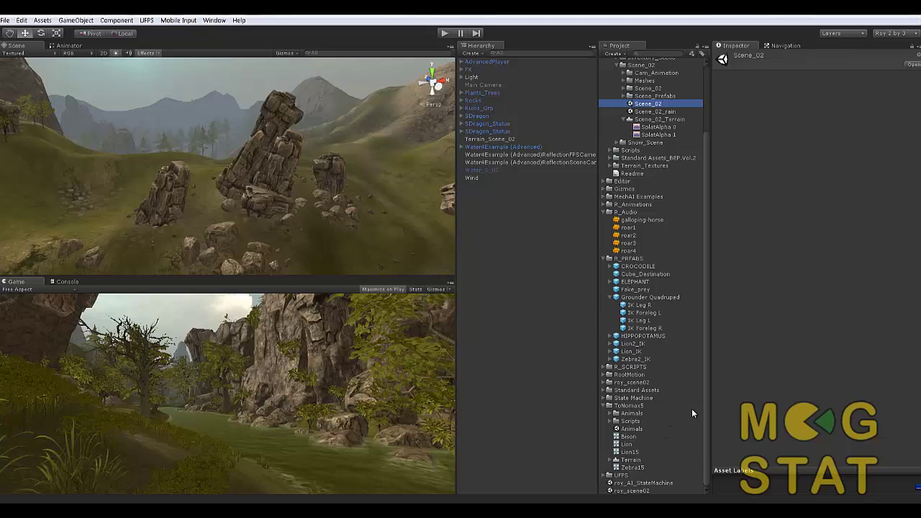
left_click(626, 491)
double_click(626, 491)
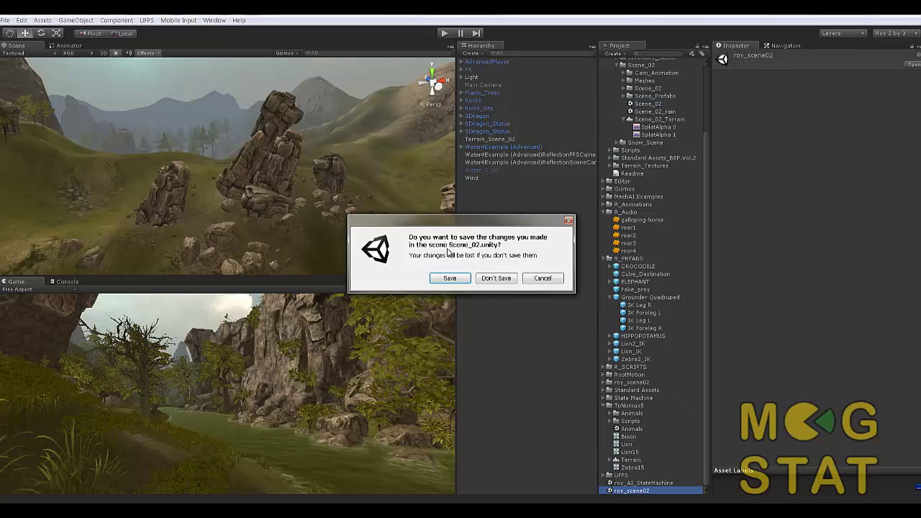
left_click(494, 278)
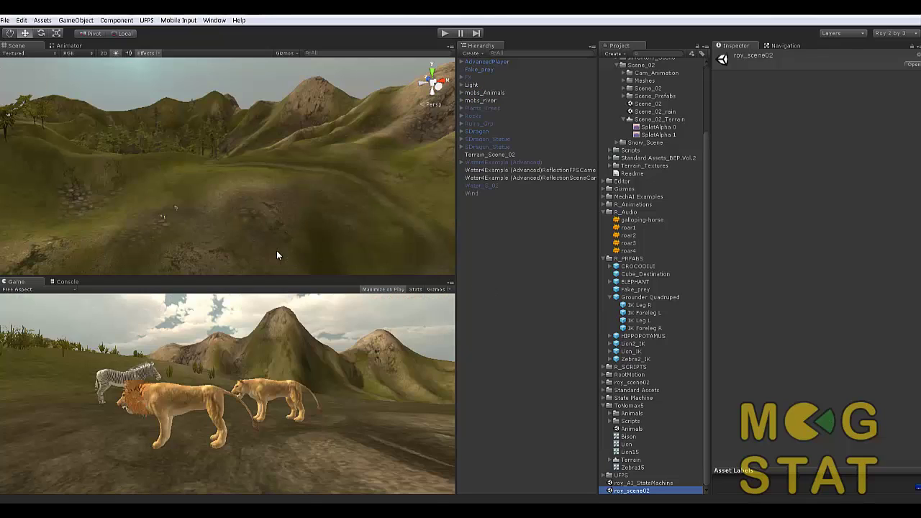
Examine the terrain from the forest valley to the clearing with the lions and zebra
right_click_drag(291, 163, 230, 149)
right_click_drag(284, 162, 208, 191)
scroll(209, 191, "up", 10)
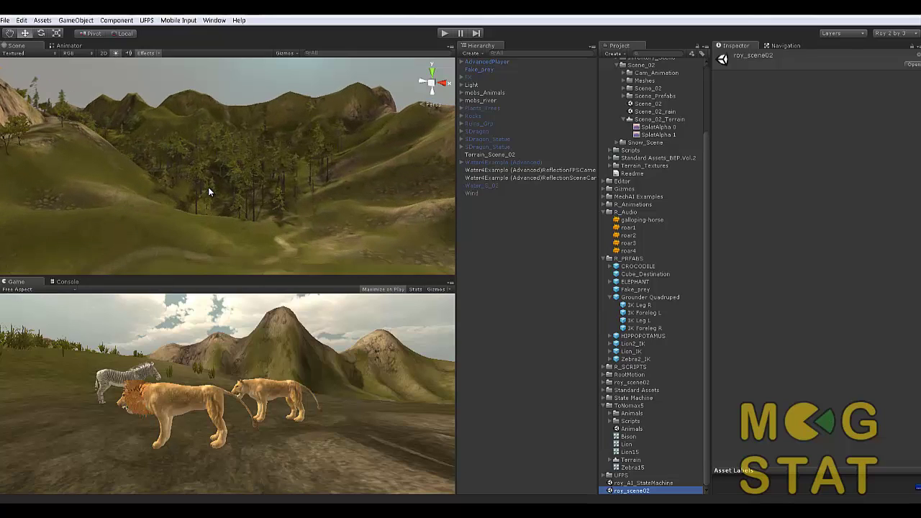
middle_click_drag(158, 200, 743, 446)
right_click_drag(742, 446, 453, 133)
right_click_drag(245, 216, 228, 226)
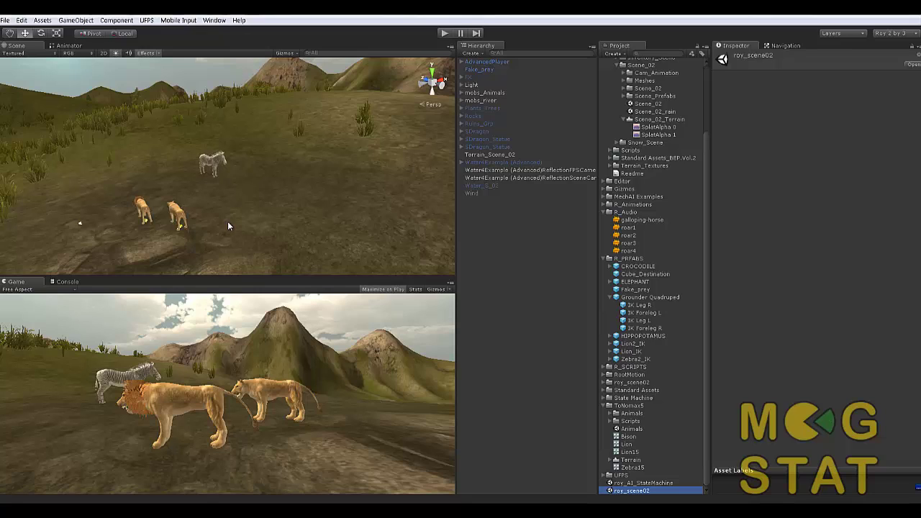
right_click_drag(296, 150, 840, 85)
right_click_drag(206, 138, 662, 226)
right_click_drag(299, 121, 360, 140)
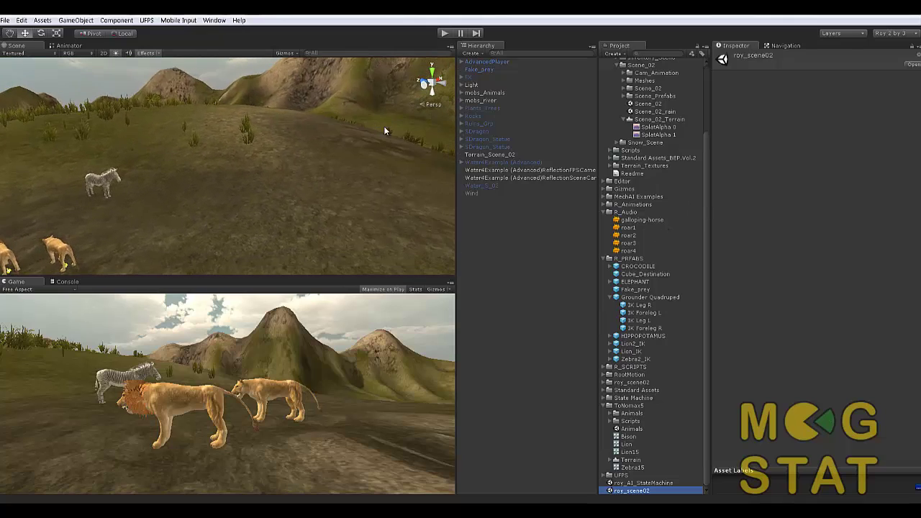
middle_click_drag(219, 181, 298, 170)
key("w")
Display the navigation mesh and check its coverage from the lions and zebra to the forest
left_click(785, 45)
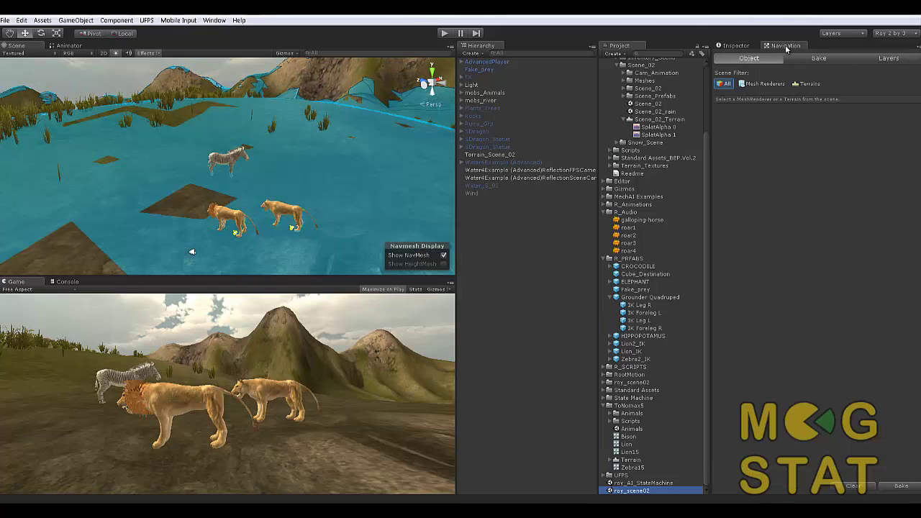
scroll(298, 140, "down", 10)
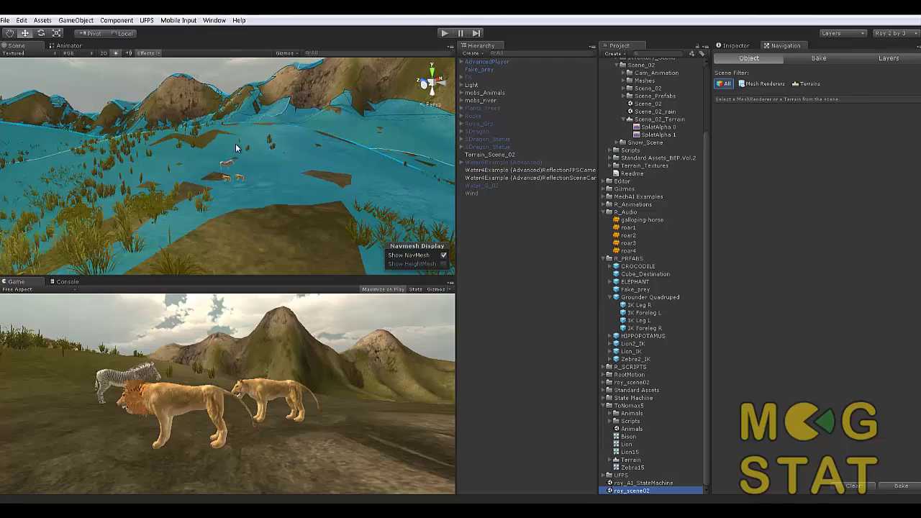
mouse_move(227, 147)
left_mouse_down("alt")
mouse_move(285, 142)
mouse_move(238, 150)
left_mouse_up("alt")
middle_click_drag(238, 150, 222, 127)
left_click_drag(298, 165, 423, 181, "alt")
middle_click_drag(362, 196, 134, 166)
scroll(135, 168, "up", 5)
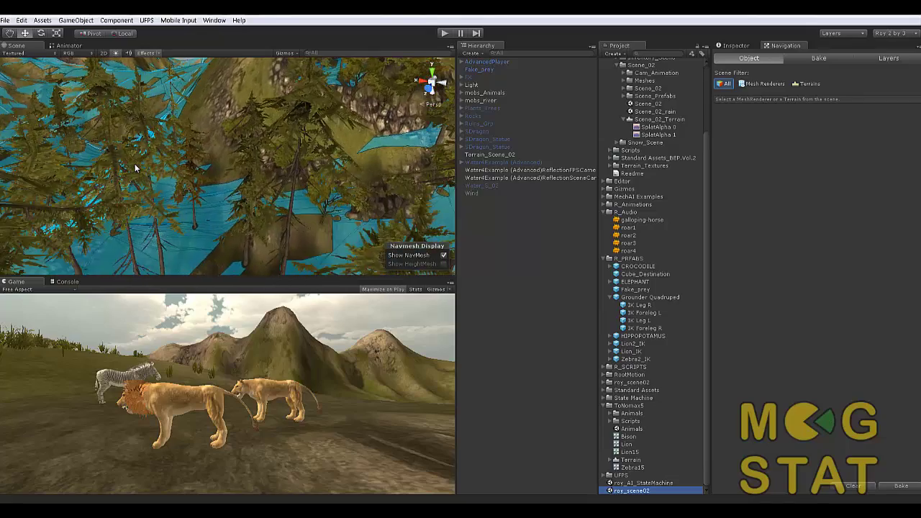
Examine the navigation mesh coverage across the forest slopes, rocky hills and valley floor
right_click_drag(135, 168, 670, 182)
right_click_drag(343, 202, 243, 156)
middle_click_drag(281, 161, 761, 70)
right_click_drag(307, 143, 365, 91)
middle_click_drag(366, 95, 456, 473)
middle_click_drag(382, 165, 185, 322)
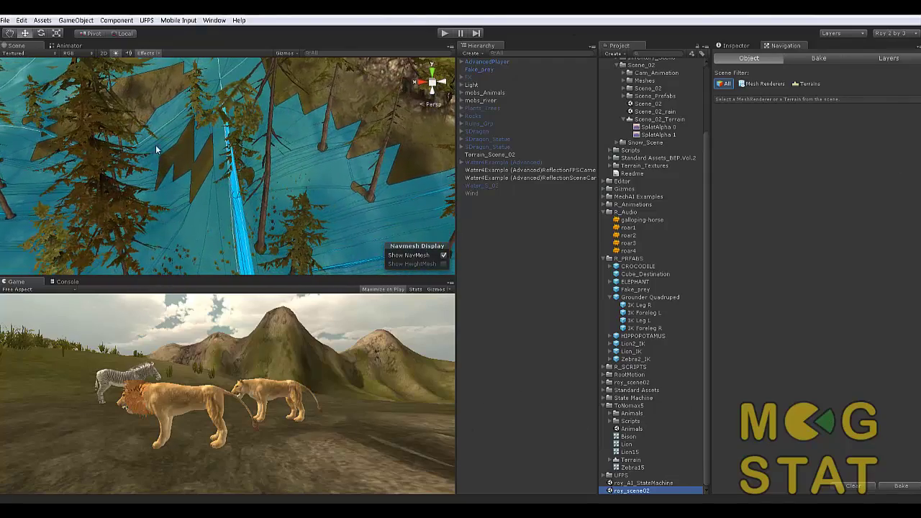
scroll(307, 184, "down", 5)
scroll(305, 190, "up", 3)
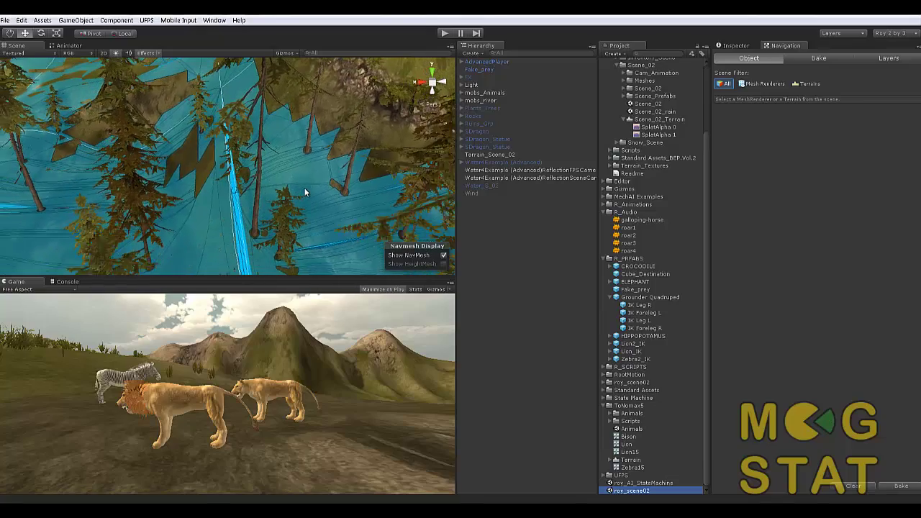
scroll(304, 186, "down", 5)
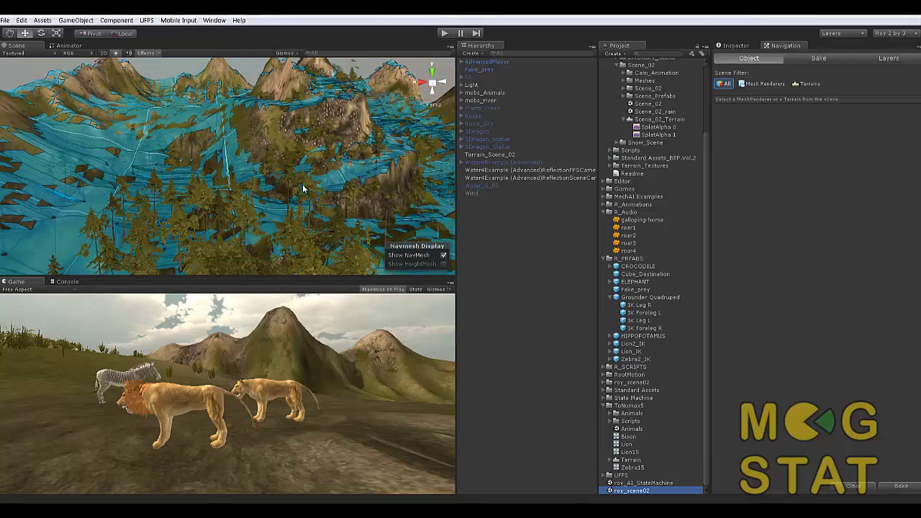
right_click_drag(389, 167, 382, 171)
middle_click_drag(395, 166, 236, 259)
scroll(223, 135, "up", 5)
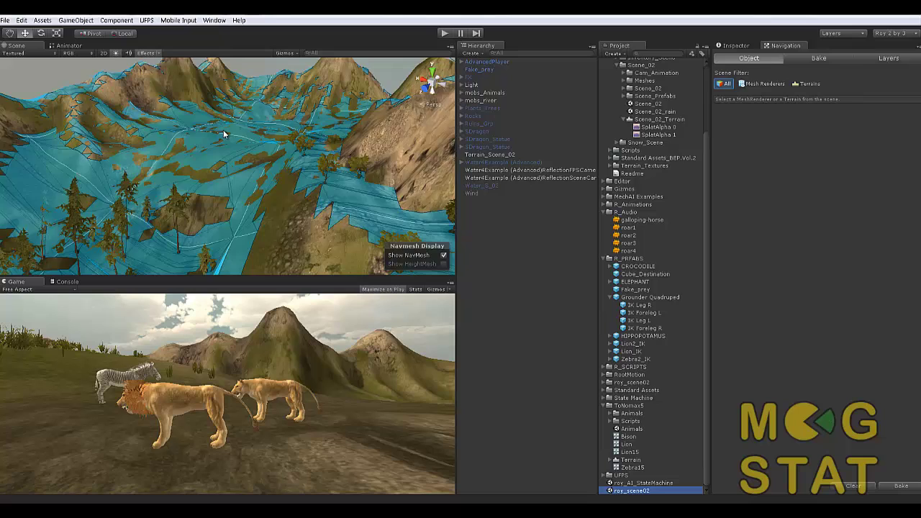
scroll(224, 134, "up", 5)
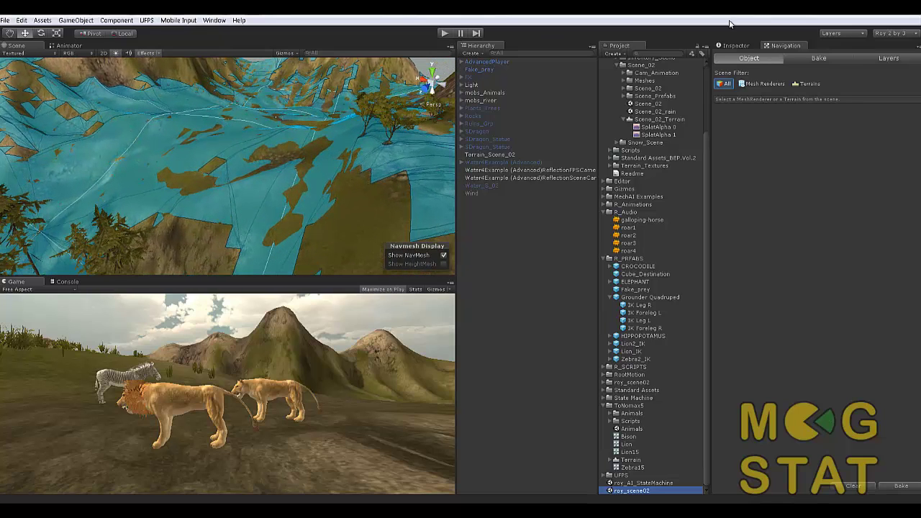
Review the navigation mesh bake settings and return to the Inspector
left_click(812, 59)
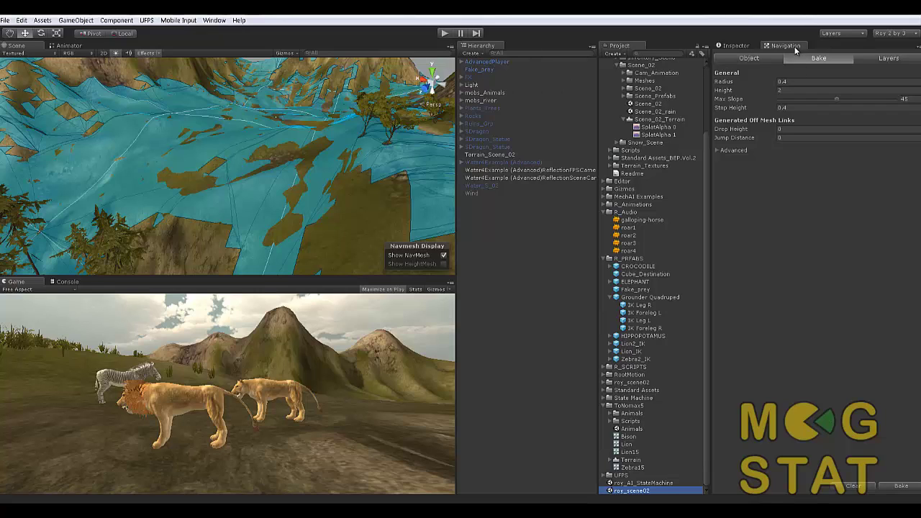
left_click(733, 46)
Expand the mobs_Animals object and its African group to list the African animals
right_click_drag(377, 94, 410, 117)
middle_click_drag(410, 117, 878, 172)
right_click_drag(878, 171, 555, 107)
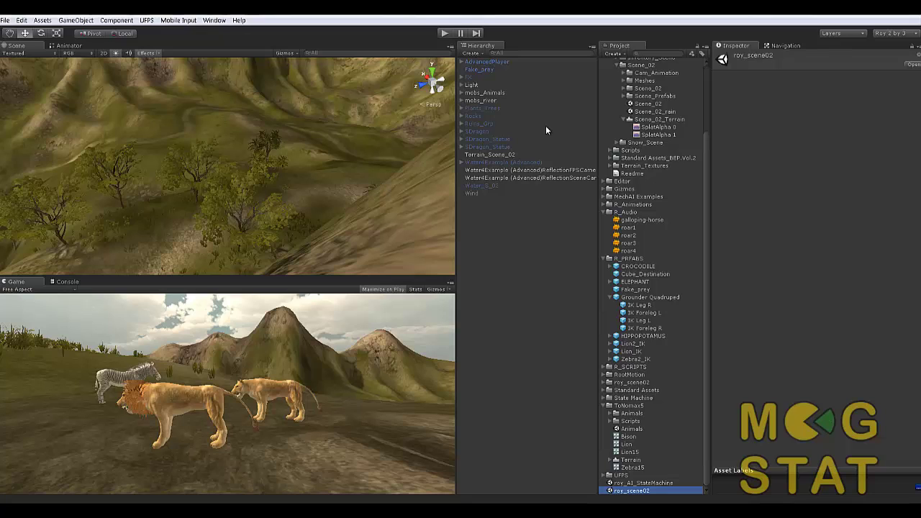
left_click(461, 93)
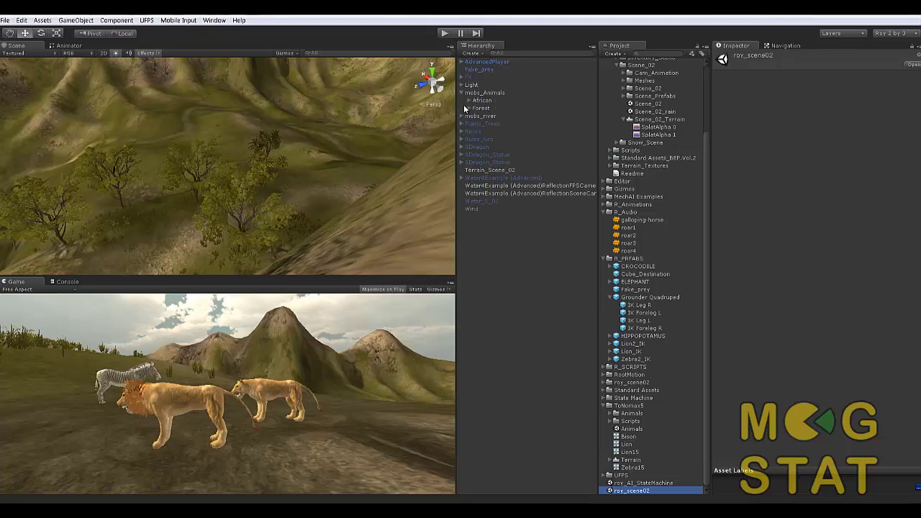
left_click(468, 100)
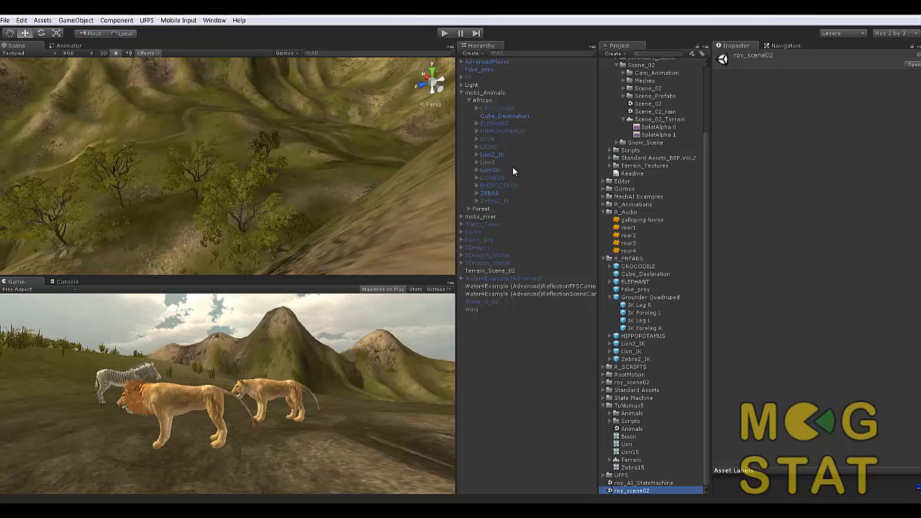
Frame Lion2_IK in the scene, turn the view toward the zebra and show the ZEBRA object's components
left_click(495, 155)
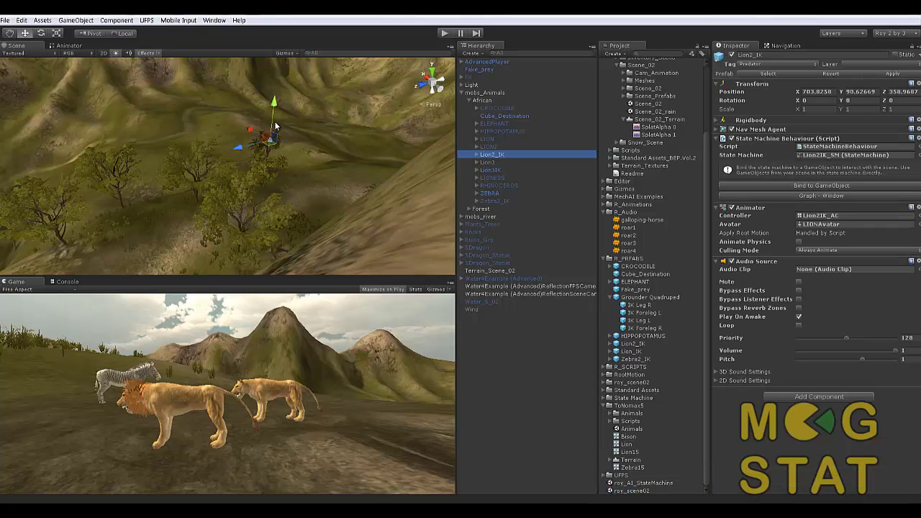
key("f")
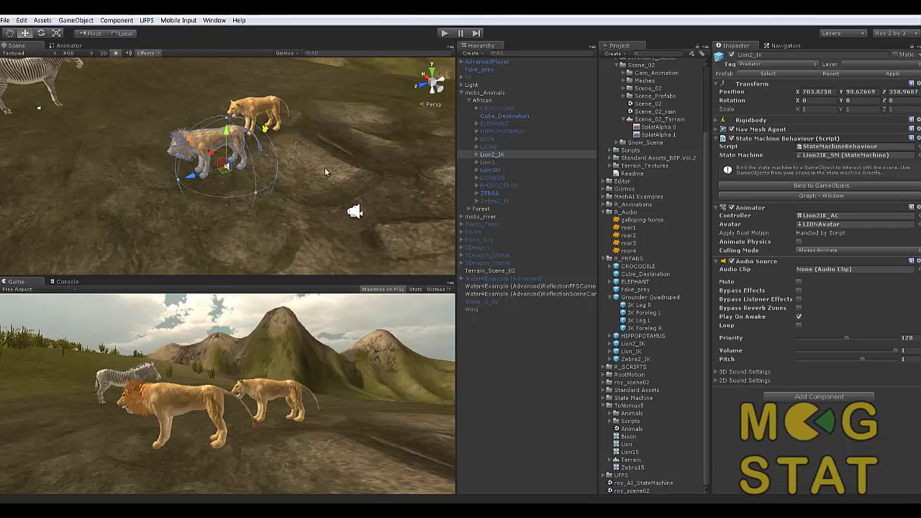
right_click_drag(285, 156, 235, 141)
middle_click_drag(235, 140, 259, 158)
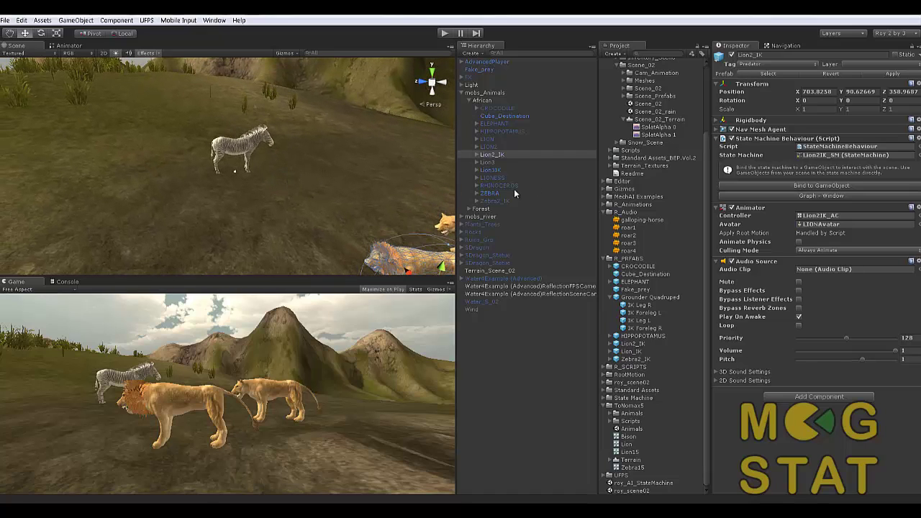
left_click(491, 193)
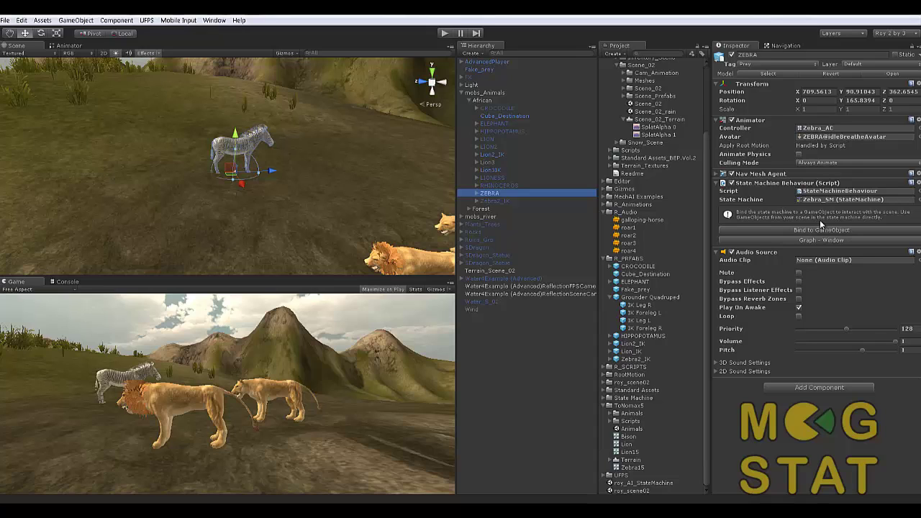
Open the zebra's Zebra_AC animator controller and inspect its idleEat and Blend Tree states
left_click(829, 127)
left_click(638, 491)
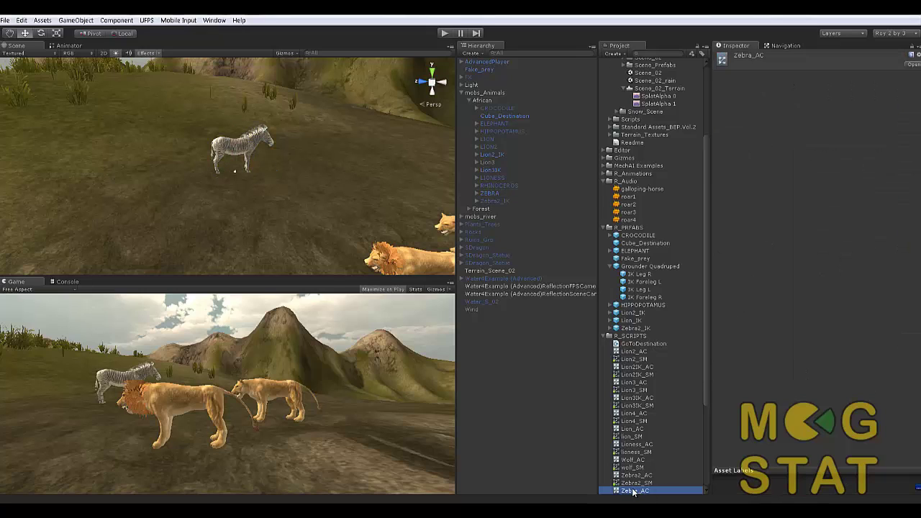
double_click(633, 491)
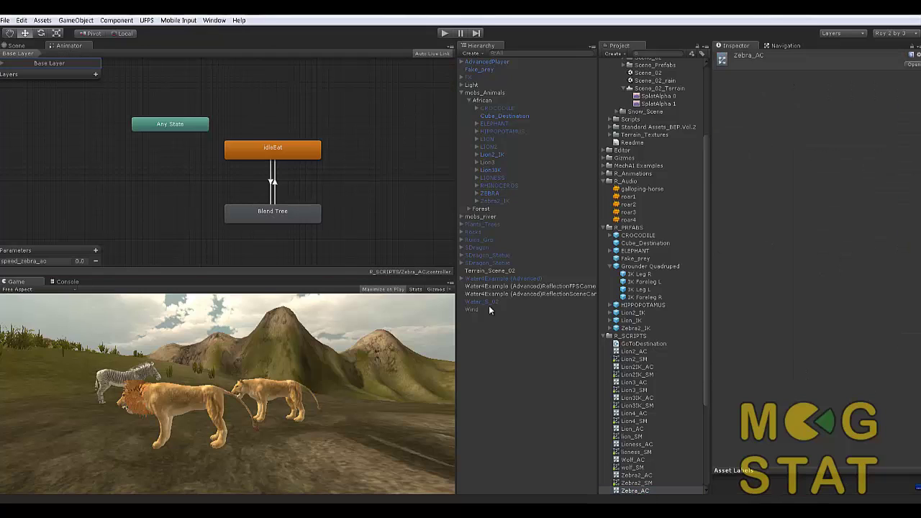
left_click(301, 158)
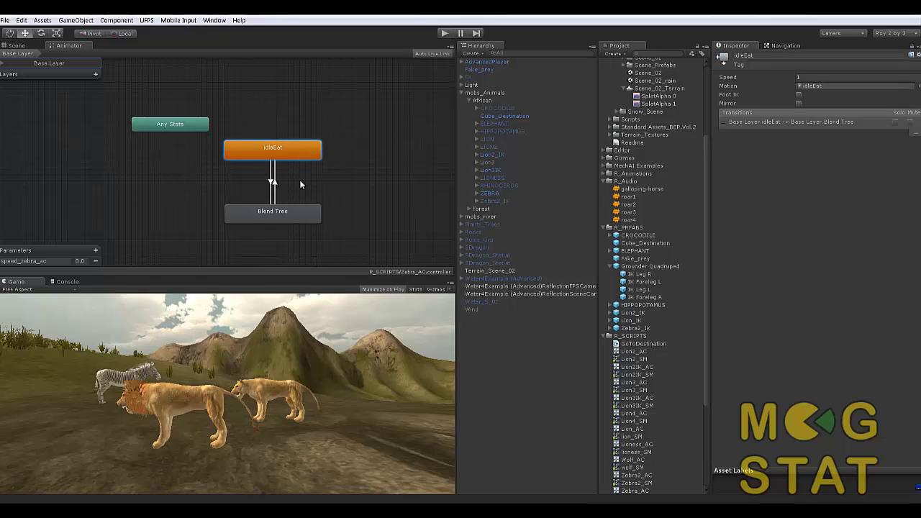
left_click(275, 215)
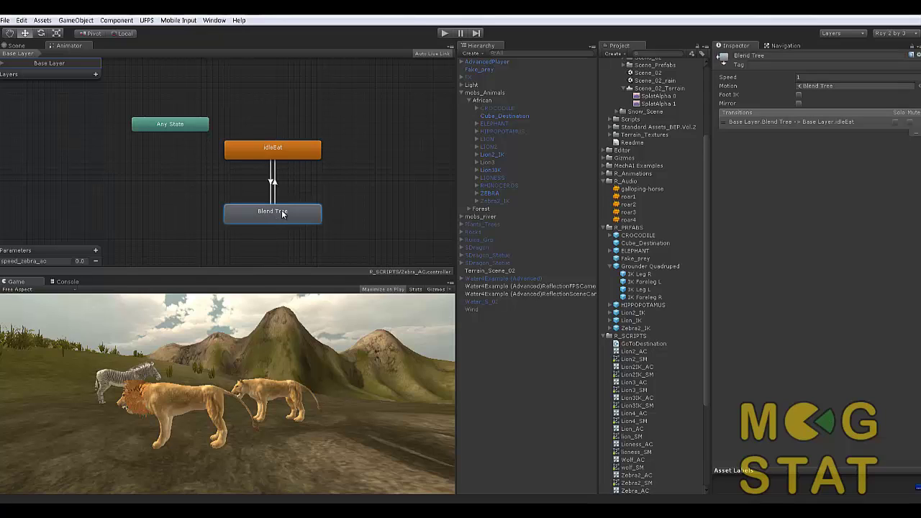
Inspect the walkEat, trot and galop motions inside the zebra's Blend Tree and return to the Base Layer
double_click(274, 215)
left_click(298, 143)
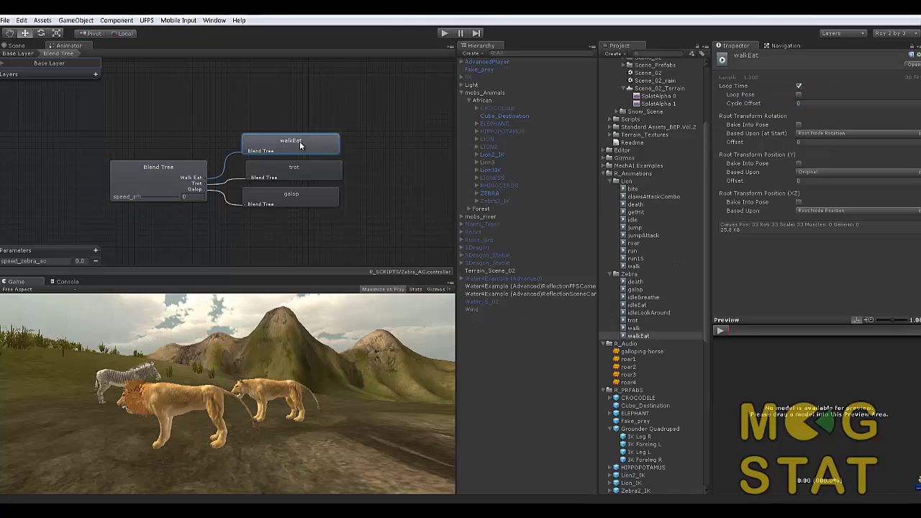
left_click(309, 172)
left_click(302, 197)
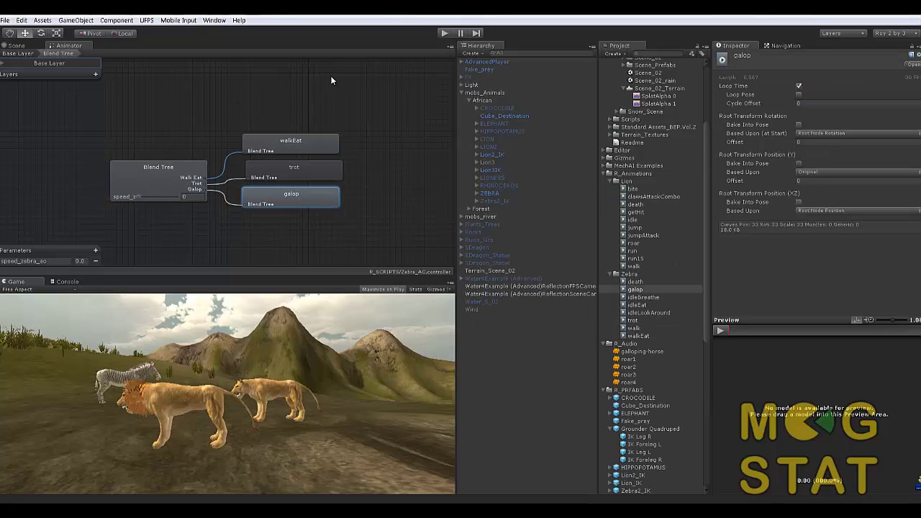
left_click(20, 54)
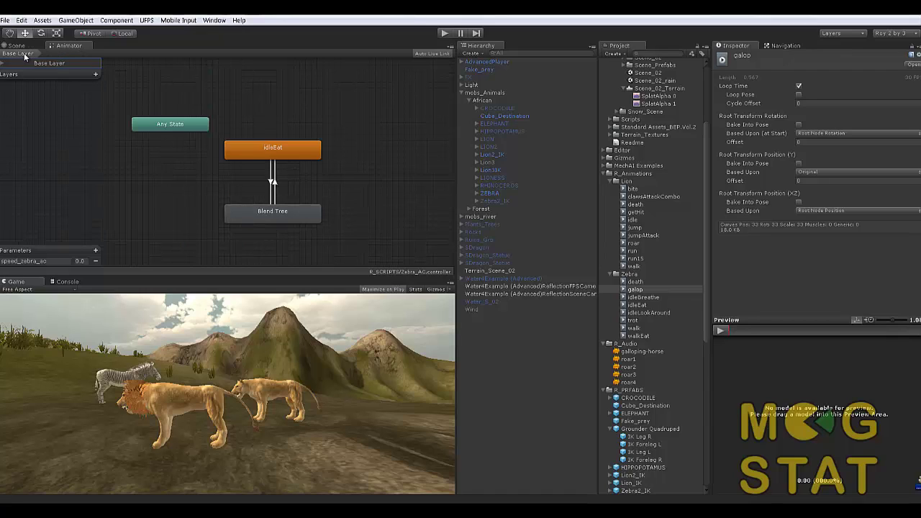
Open the Zebra_SM state machine graph from the ZEBRA object's State Machine Behaviour
left_click(488, 194)
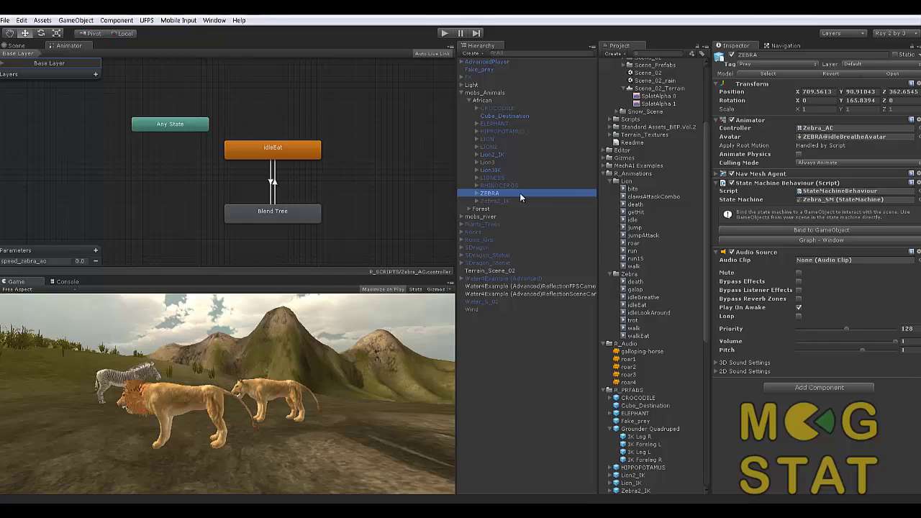
left_click(858, 200)
double_click(858, 200)
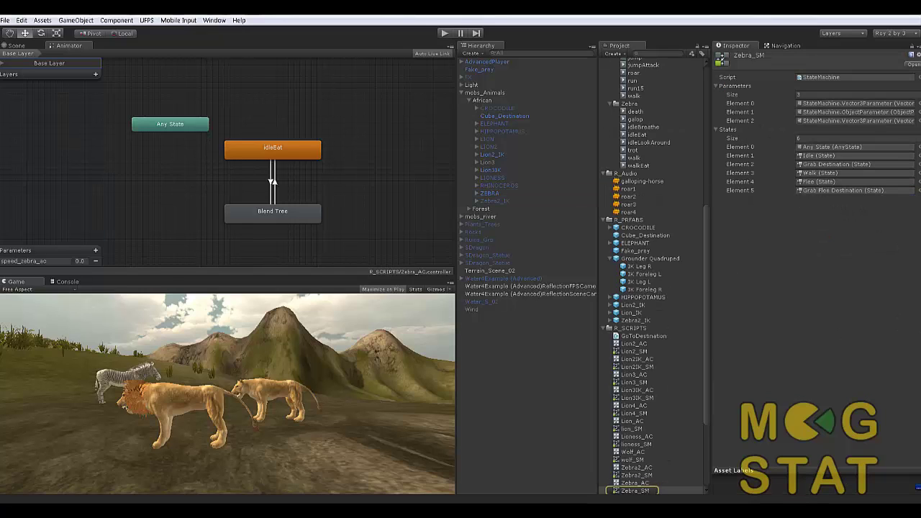
double_click(637, 491)
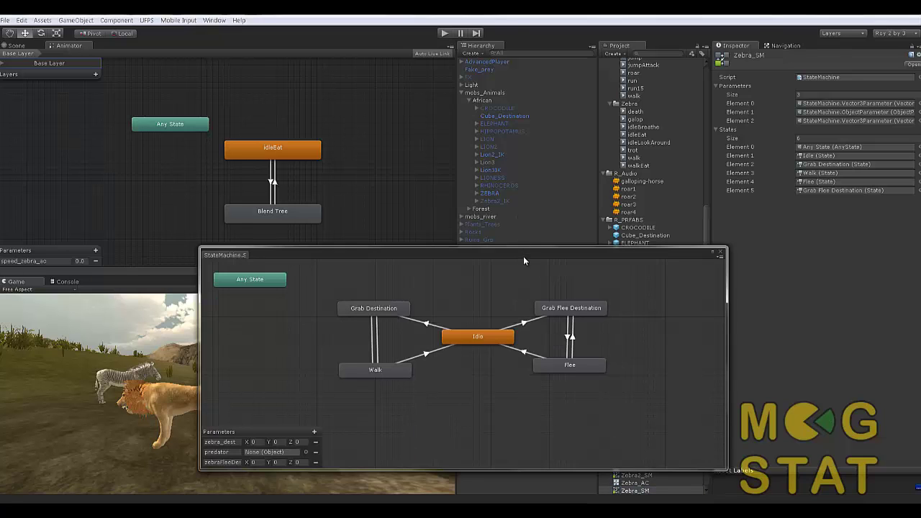
left_click_drag(524, 257, 594, 276)
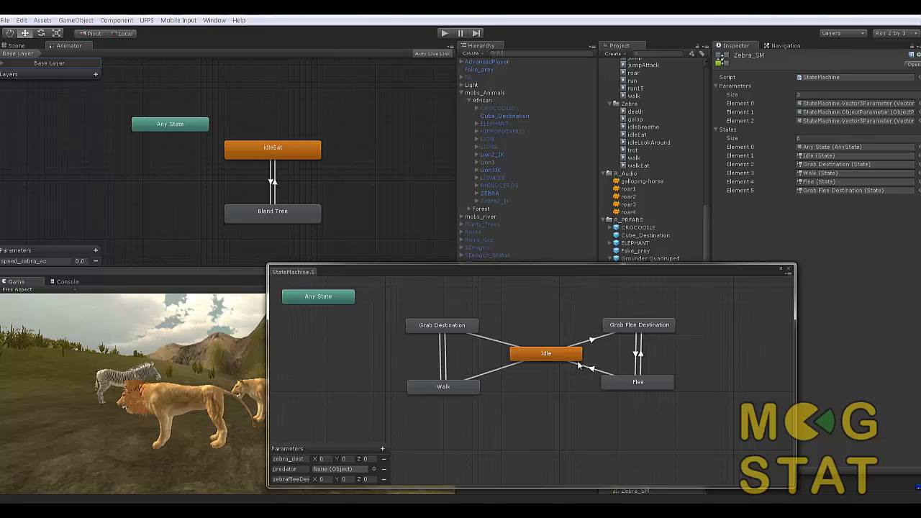
Review the actions and transitions of the Idle, Grab Destination and Walk states in Zebra_SM
left_click(559, 352)
left_click_drag(667, 269, 499, 211)
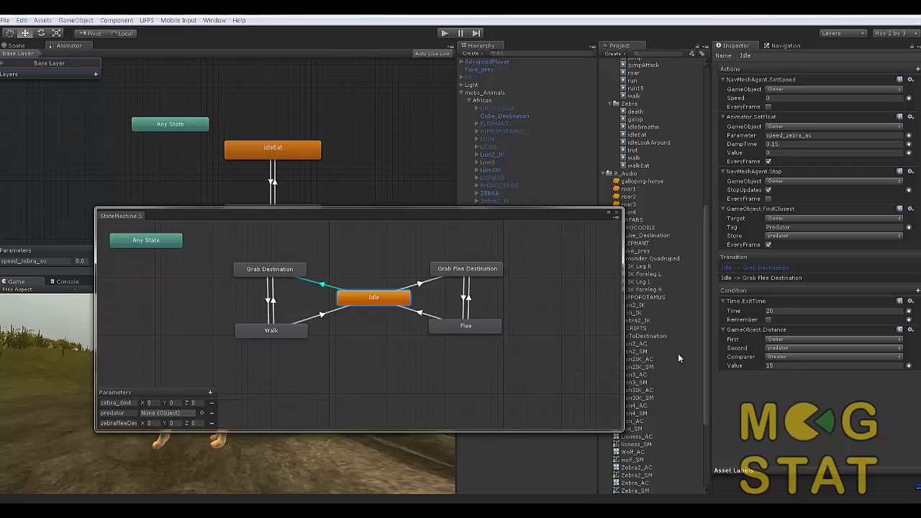
left_click(266, 271)
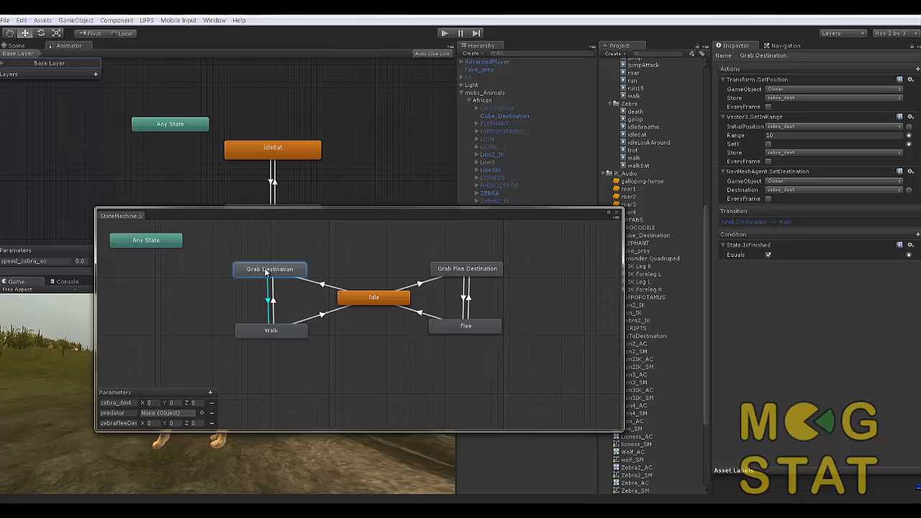
left_click(281, 330)
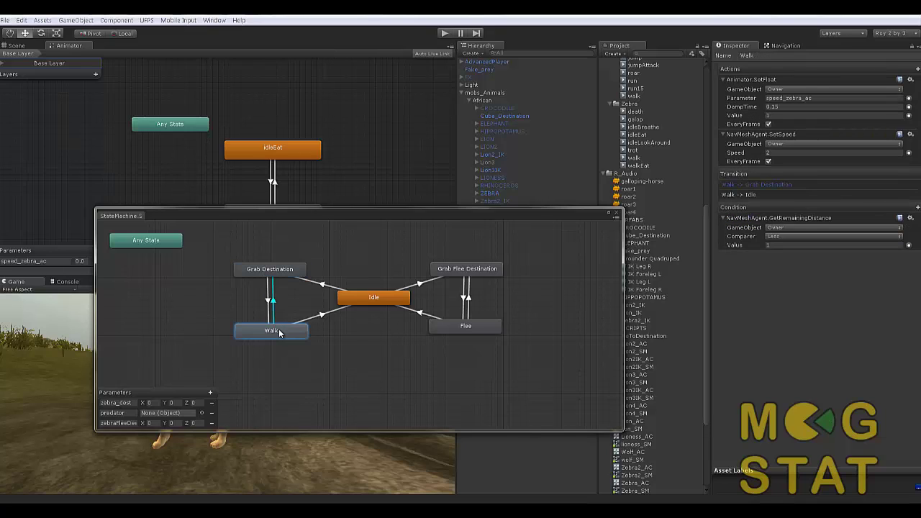
Review the Idle to Grab Flee Destination transition and the Grab Flee Destination and Flee states, and close the state machine graph
left_click(367, 302)
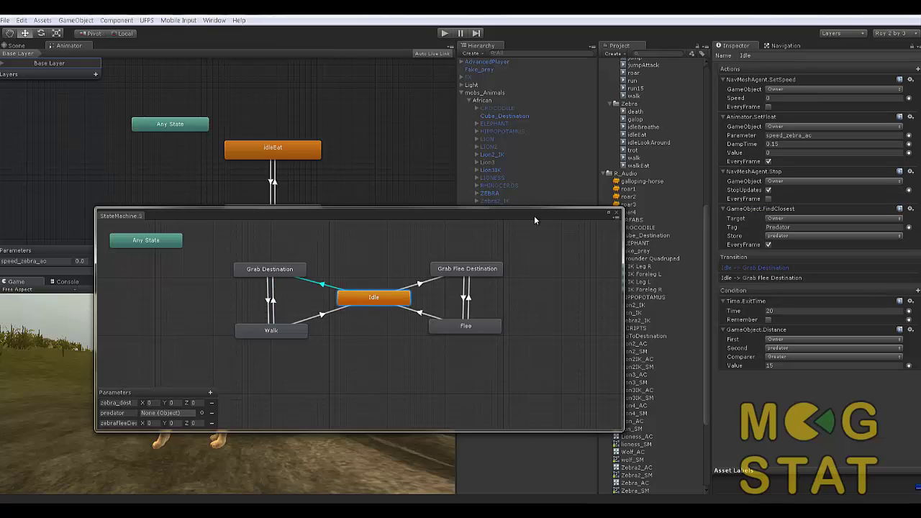
left_click(788, 278)
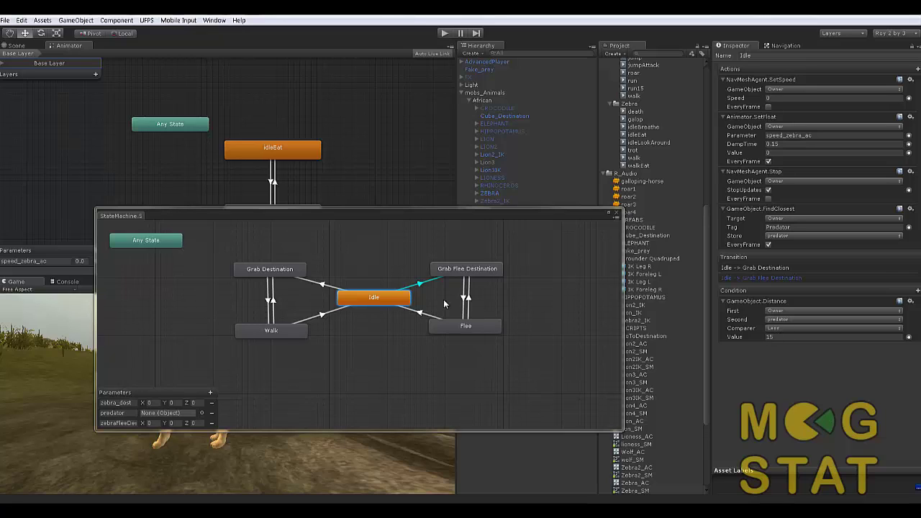
left_click(475, 274)
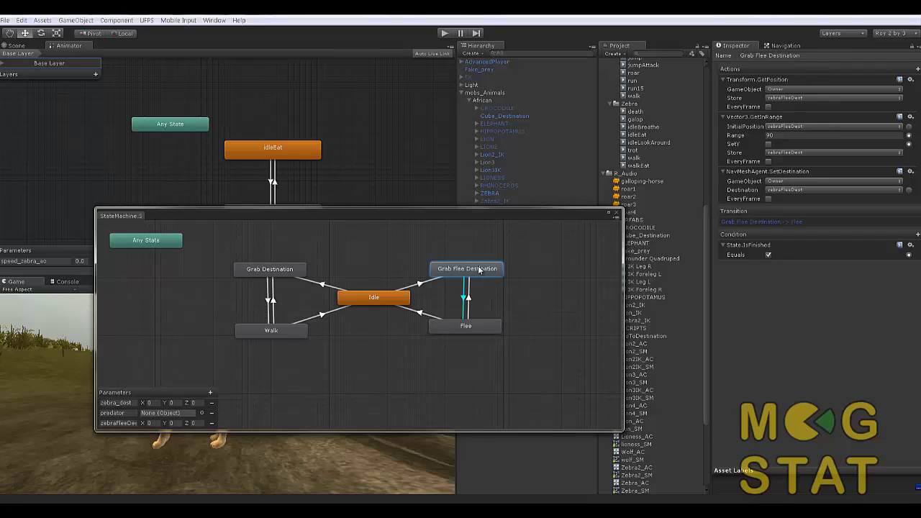
left_click(487, 327)
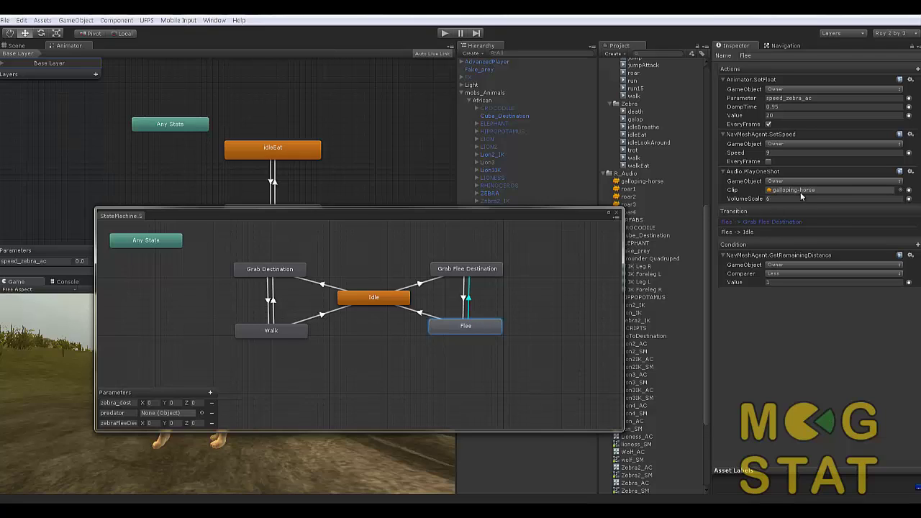
left_click(473, 271)
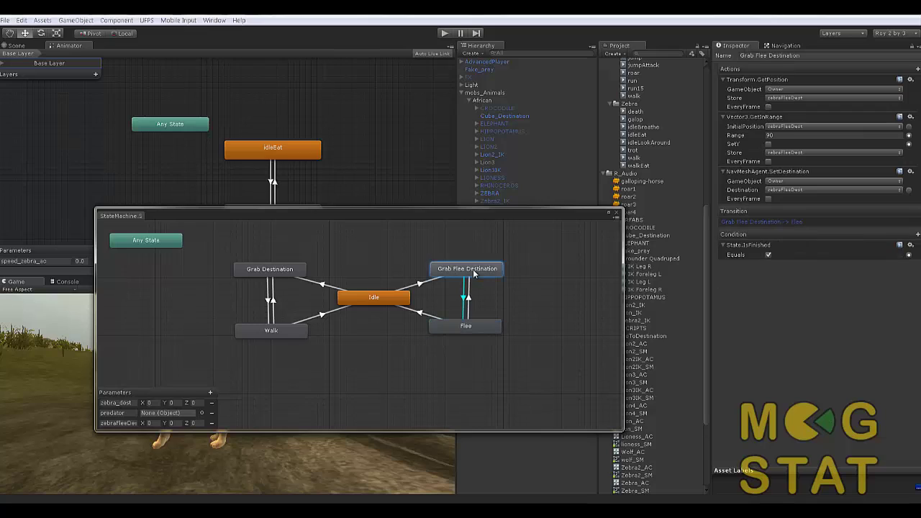
left_click(382, 299)
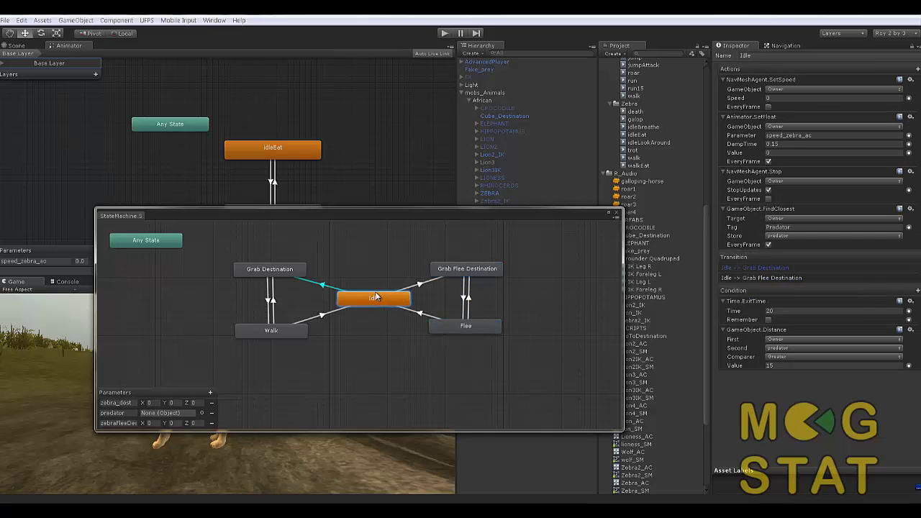
left_click(615, 213)
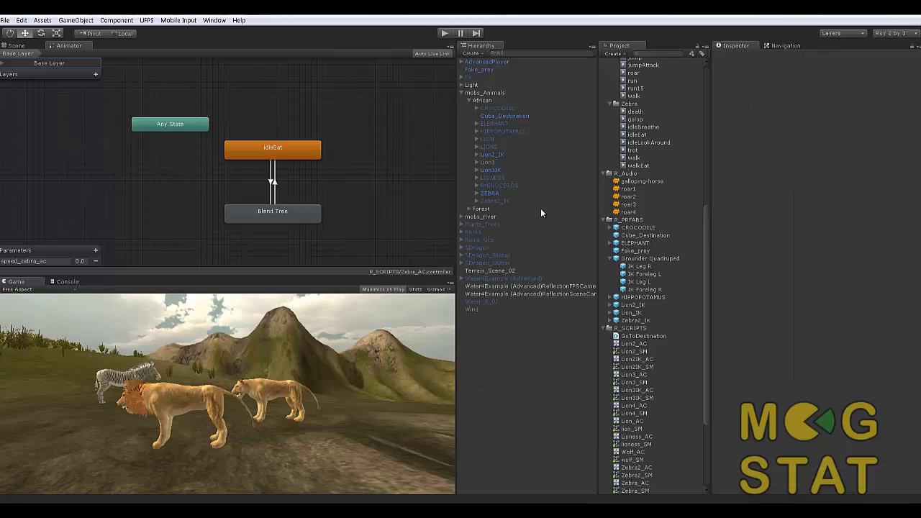
Locate Lion3IK in the Scene view and display the components of the Lion2_IK lion beside it
left_click(492, 171)
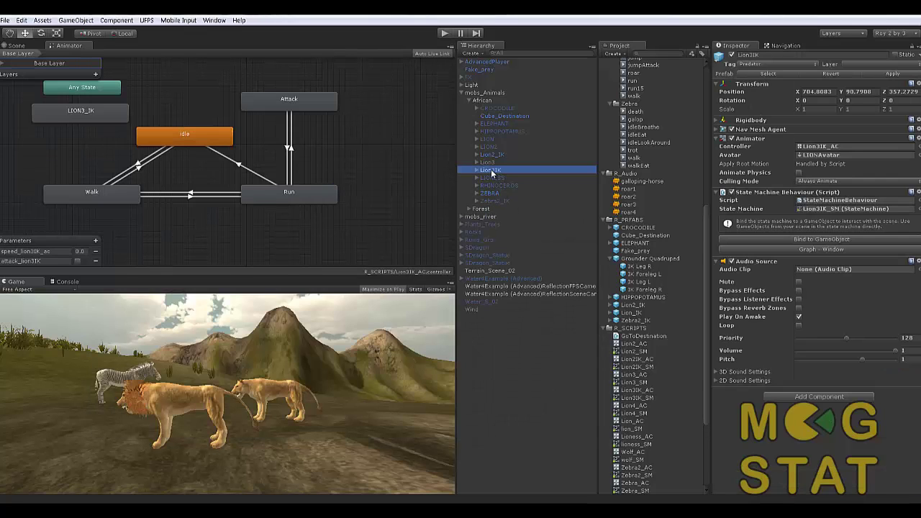
left_click(13, 48)
left_click(14, 47)
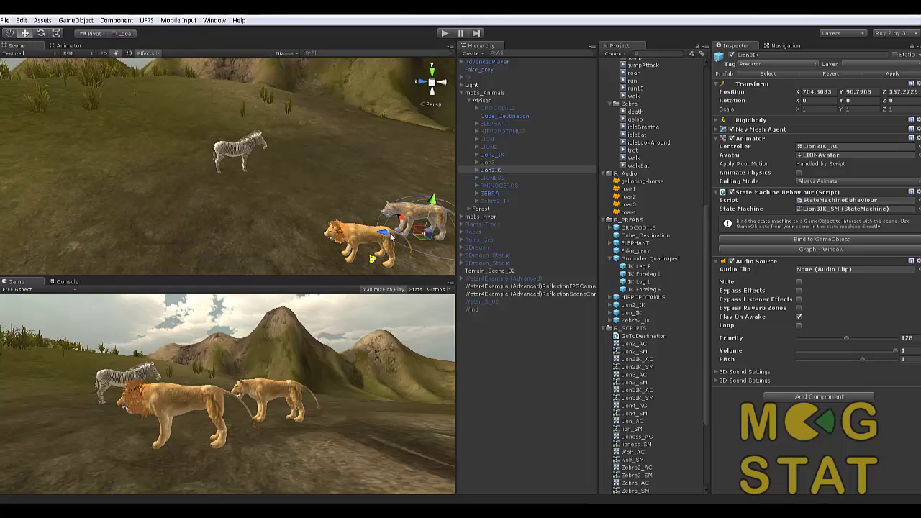
left_click(360, 241)
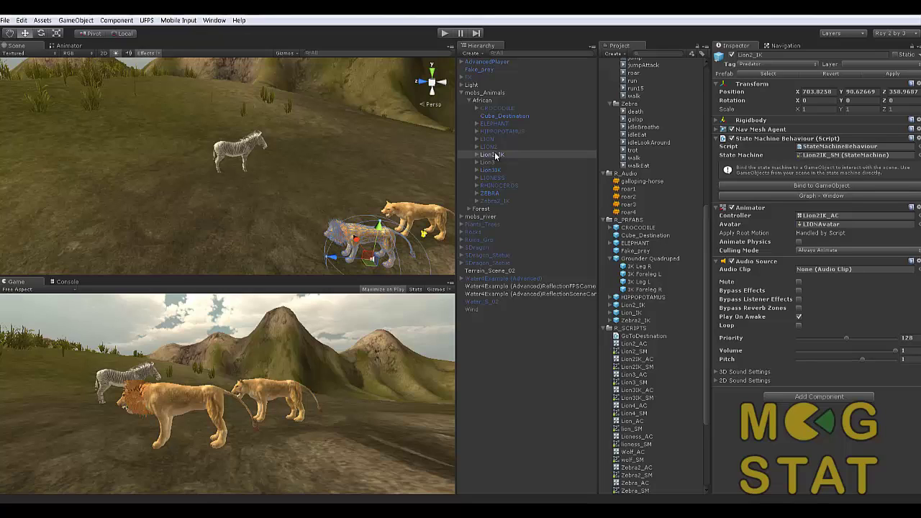
Open Lion2_IK's Lion2IK_AC animator controller and inspect its idle and LION_2_IK states
left_click(836, 215)
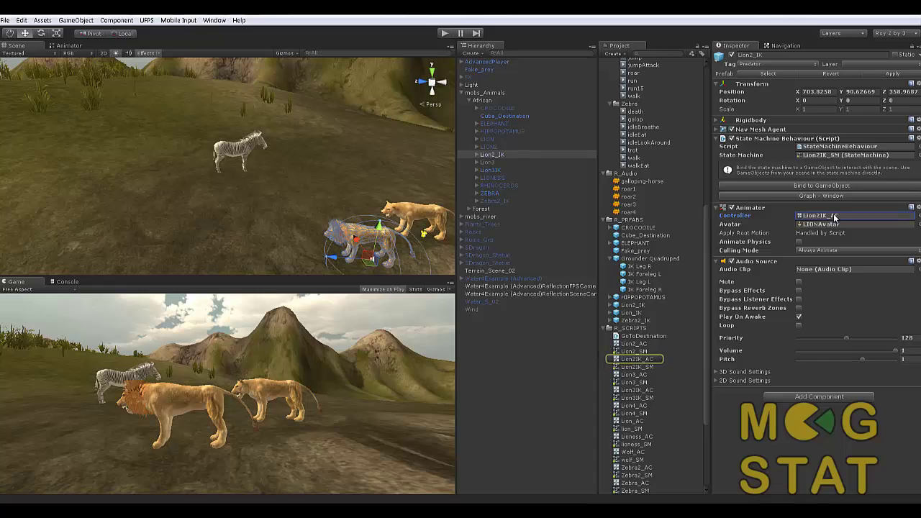
left_click(638, 360)
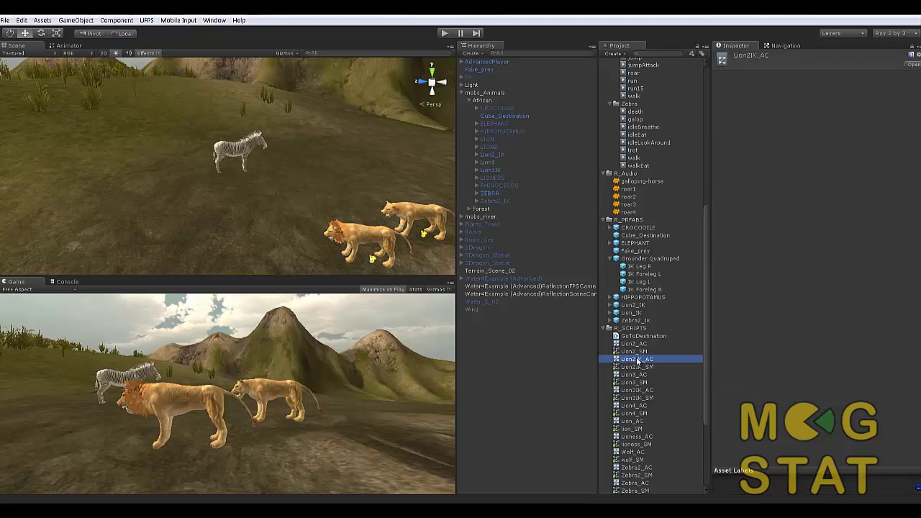
double_click(637, 360)
left_click(209, 146)
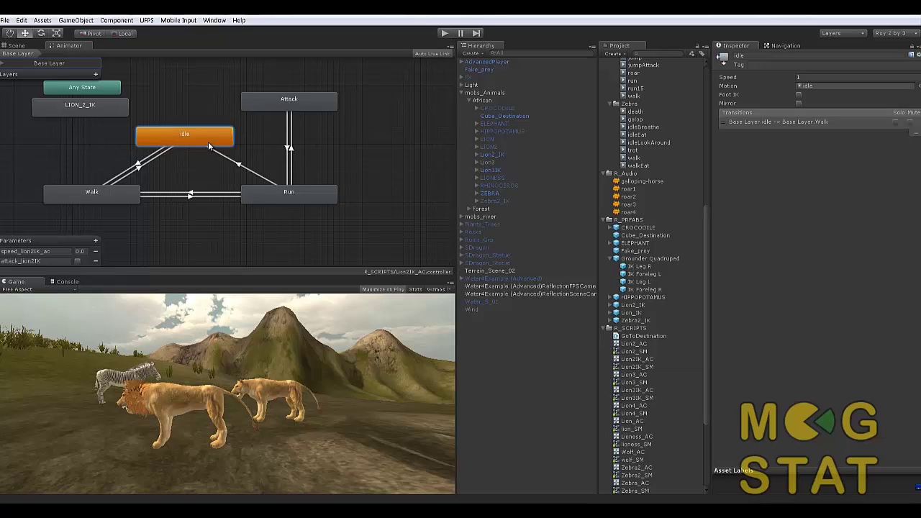
left_click(81, 107)
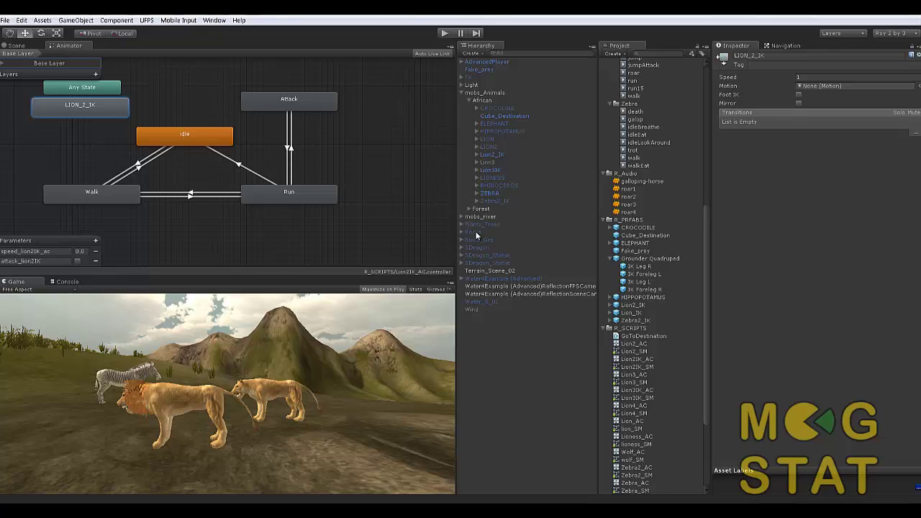
Compare the animator graphs of Lion3IK and Lion2_IK, and show the idle state's settings in Lion2_IK's graph
left_click(498, 171)
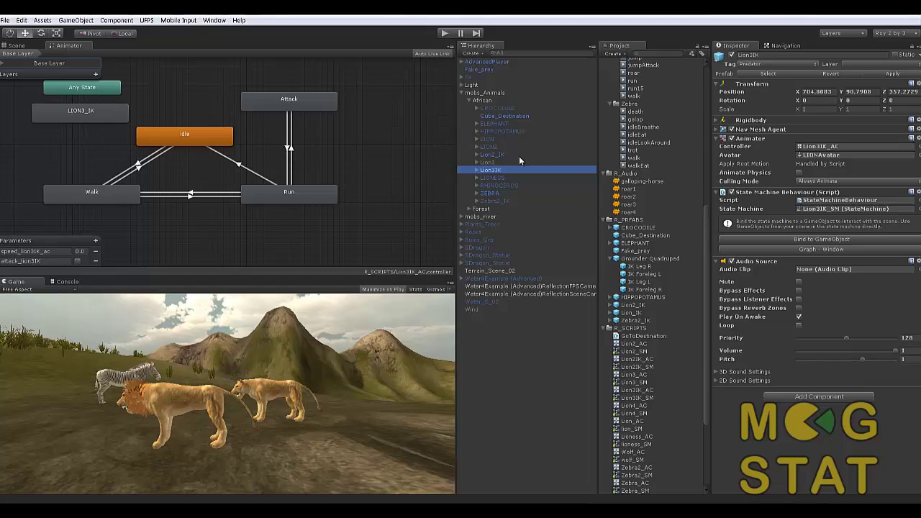
left_click(508, 155)
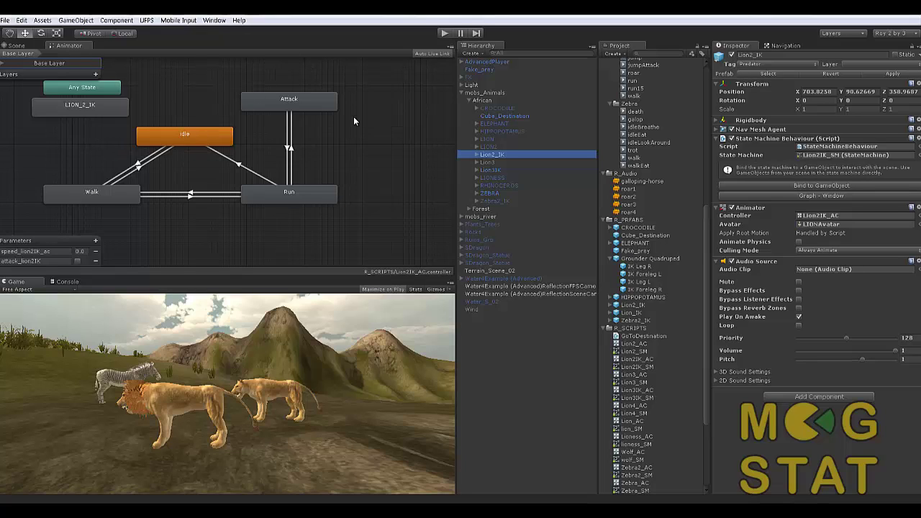
left_click(202, 139)
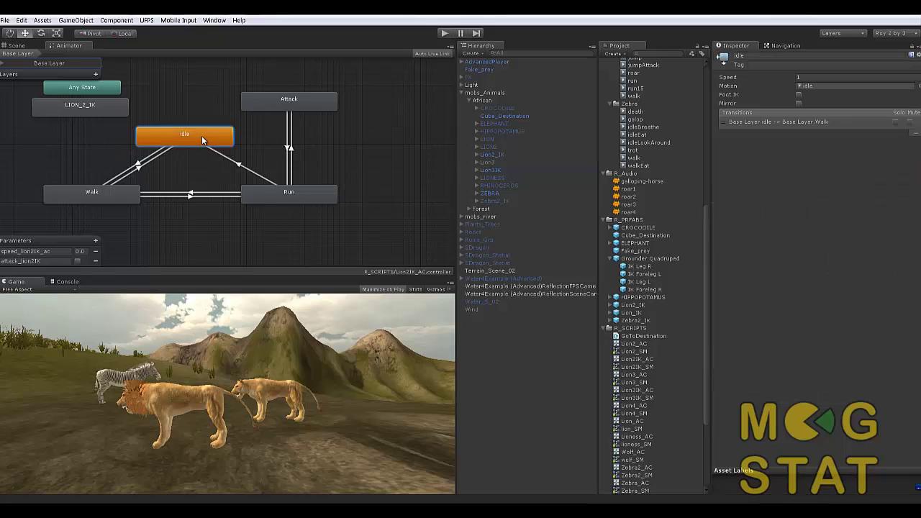
Inspect the idle to Walk and Walk to Run transitions and the Walk, Run and Attack states in Lion2_IK's animator graph
left_click(147, 160)
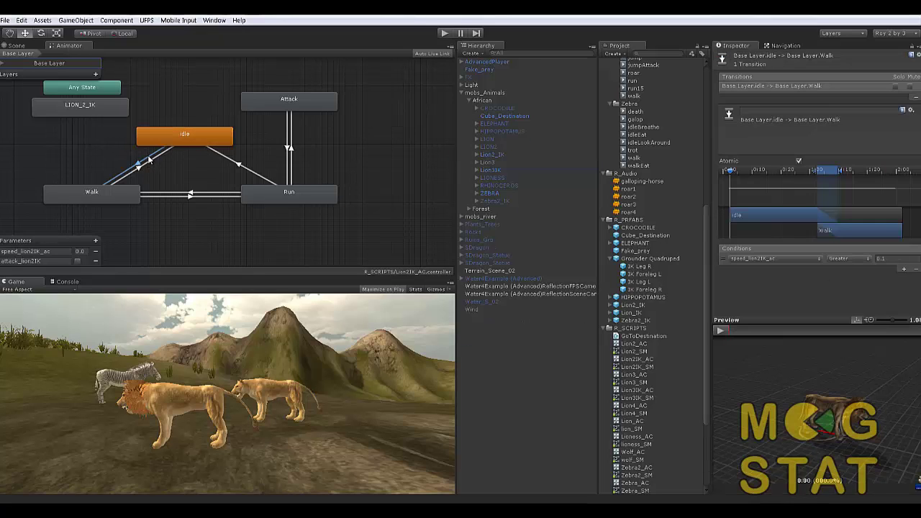
left_click(126, 195)
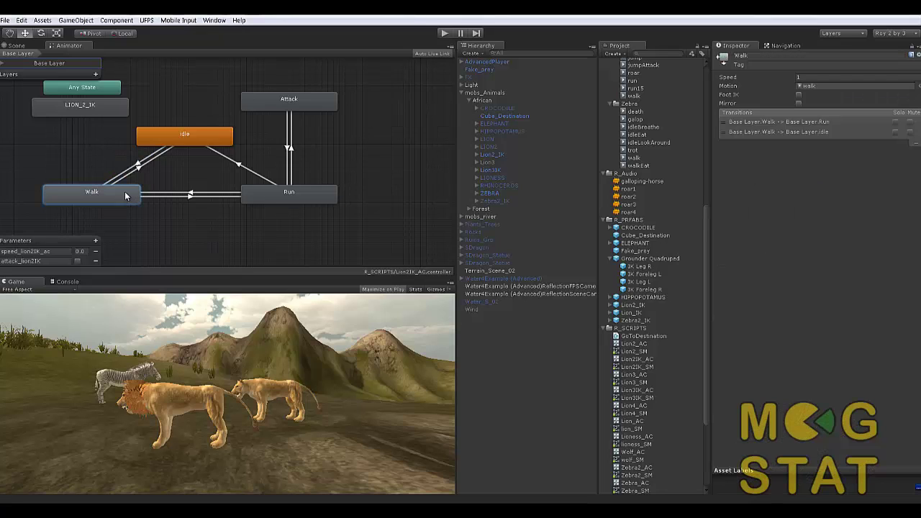
left_click(184, 195)
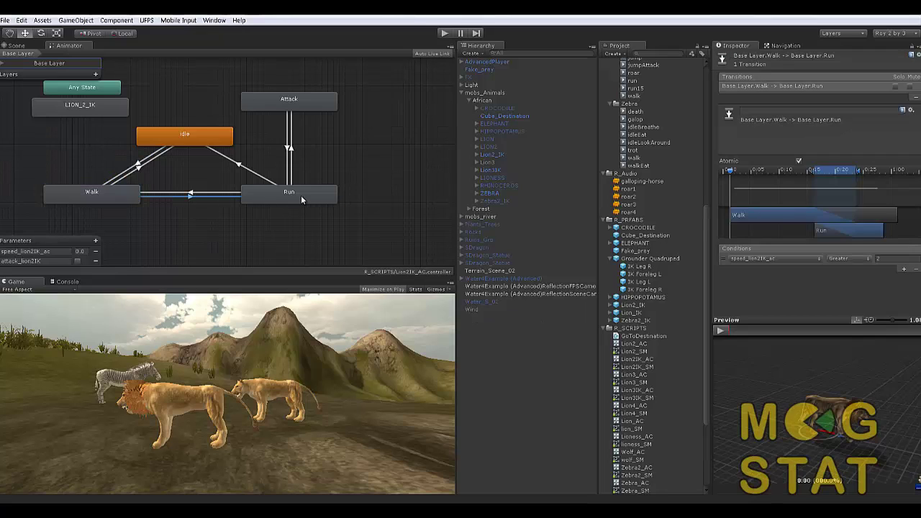
left_click(301, 200)
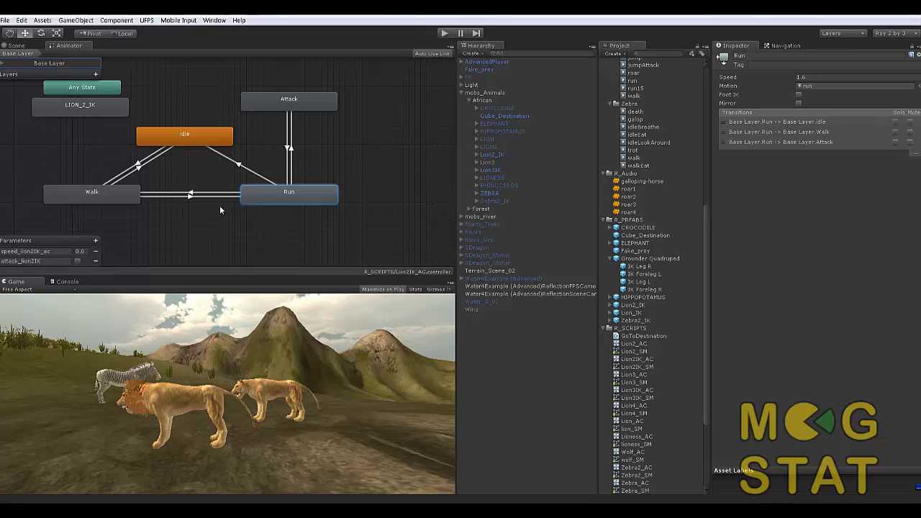
left_click(291, 104)
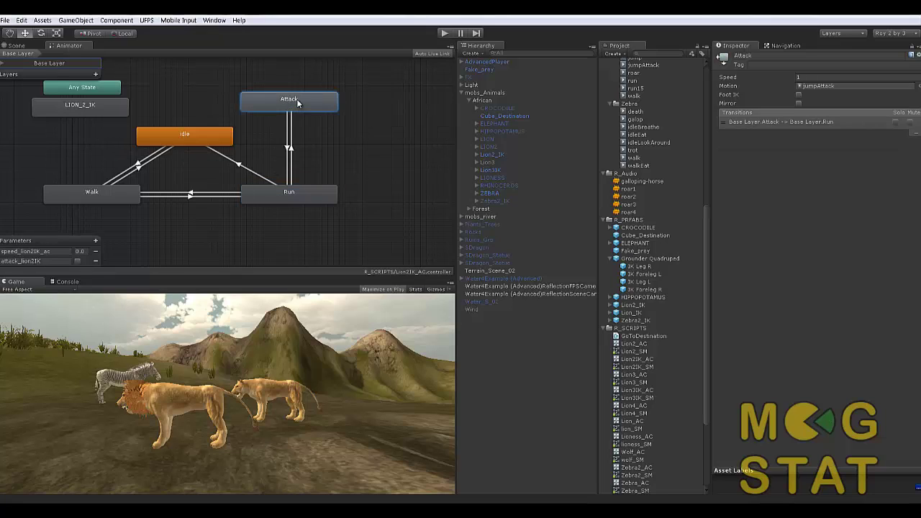
left_click(292, 195)
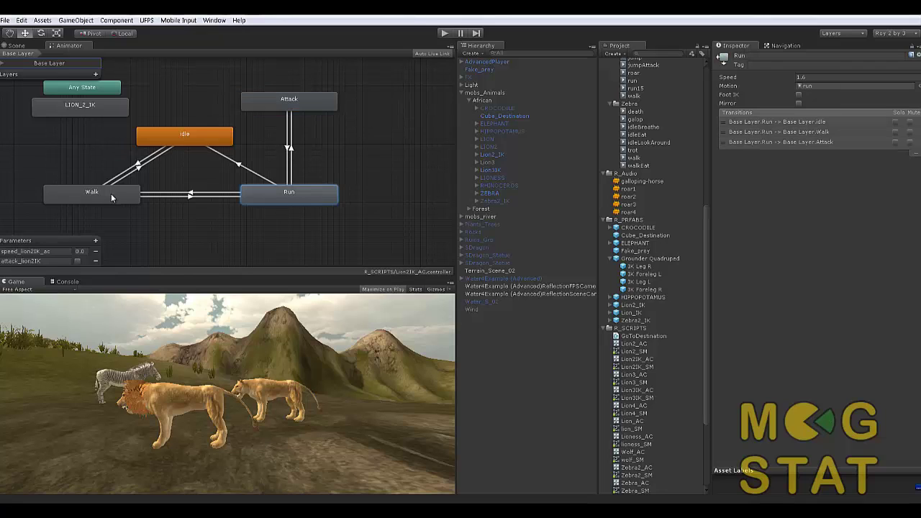
Revisit the Walk, Run and idle states in the animator graph and show the Run to idle transition's condition
left_click(110, 192)
left_click(204, 126)
left_click(263, 194)
left_click(189, 134)
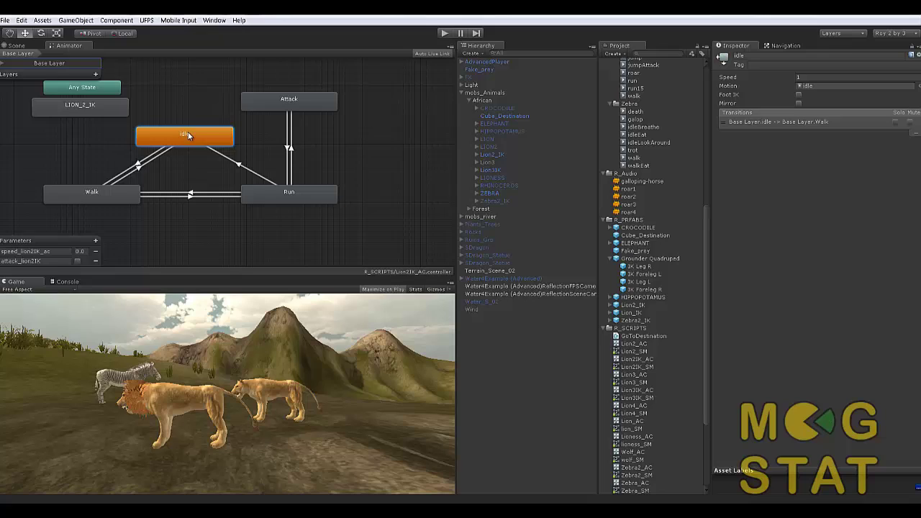
left_click(250, 171)
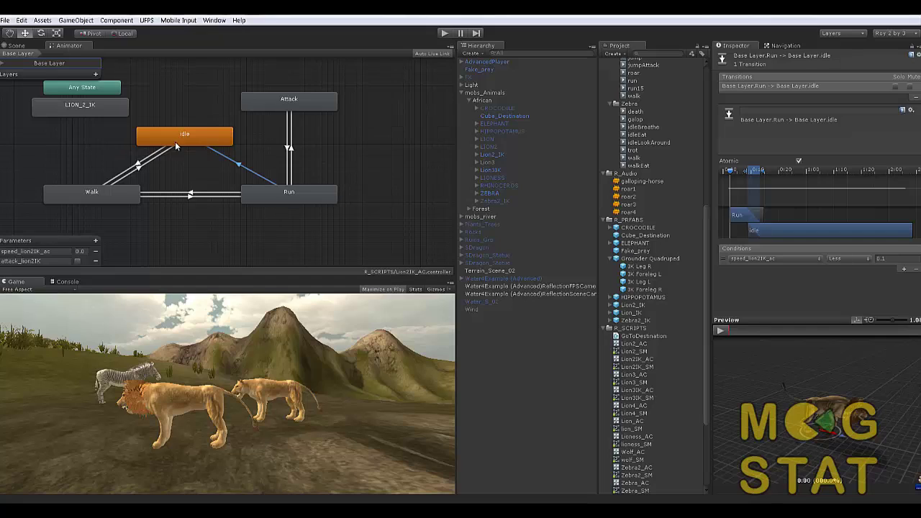
Return to the Scene view and open Lion2_IK's Lion2IK_SM state machine graph, showing its LION 2 IK SM state
left_click(498, 170)
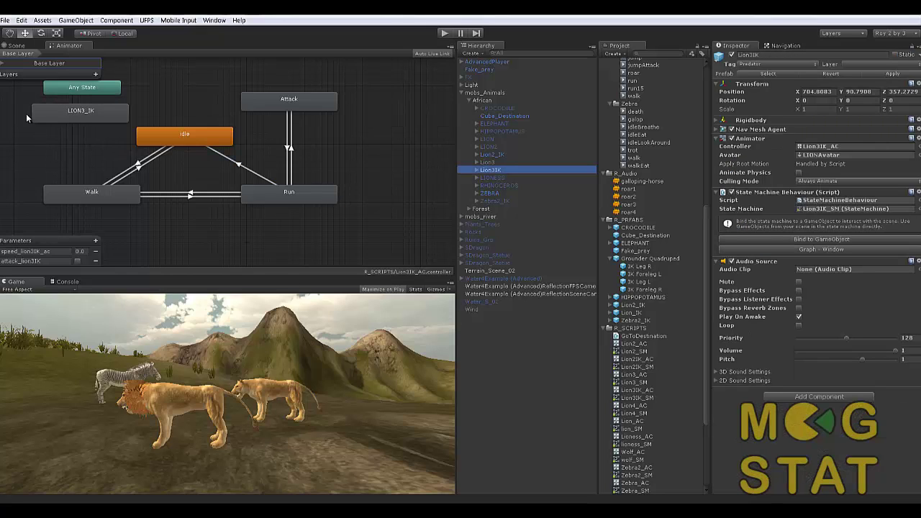
left_click(16, 46)
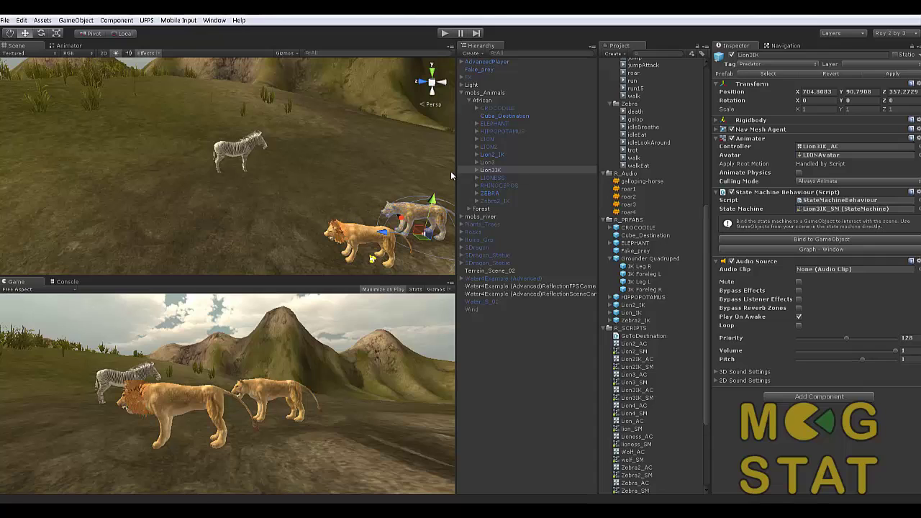
left_click(497, 155)
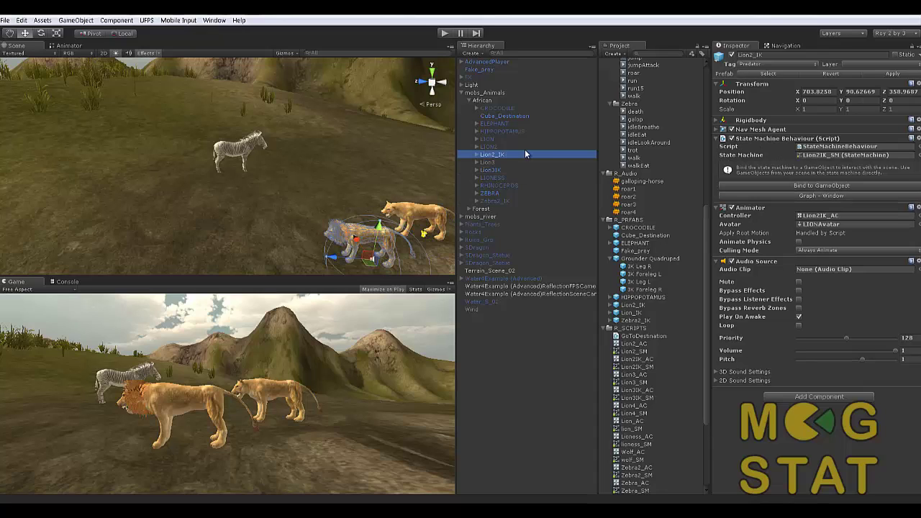
double_click(853, 156)
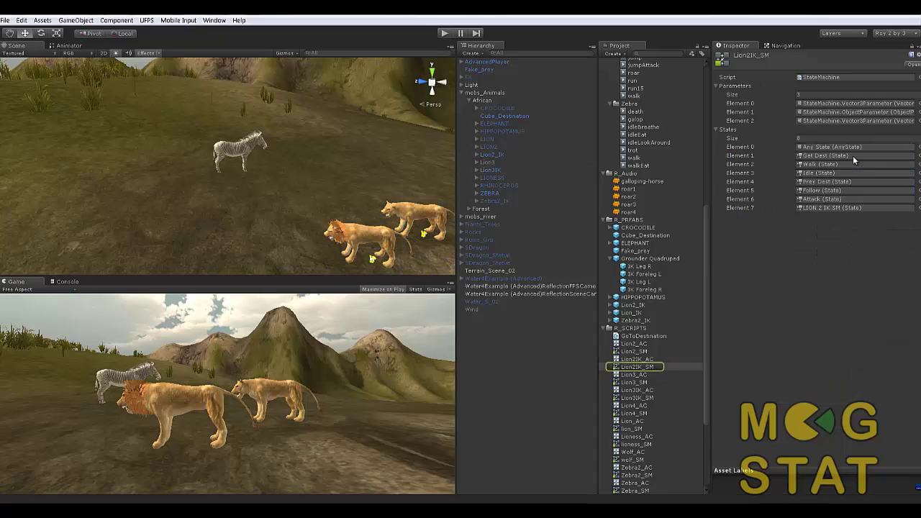
double_click(639, 367)
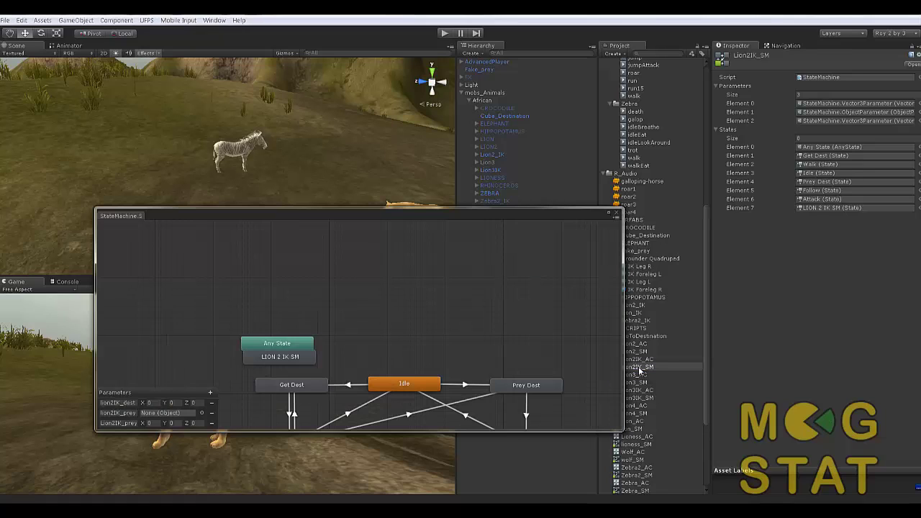
scroll(493, 312, "down", 5)
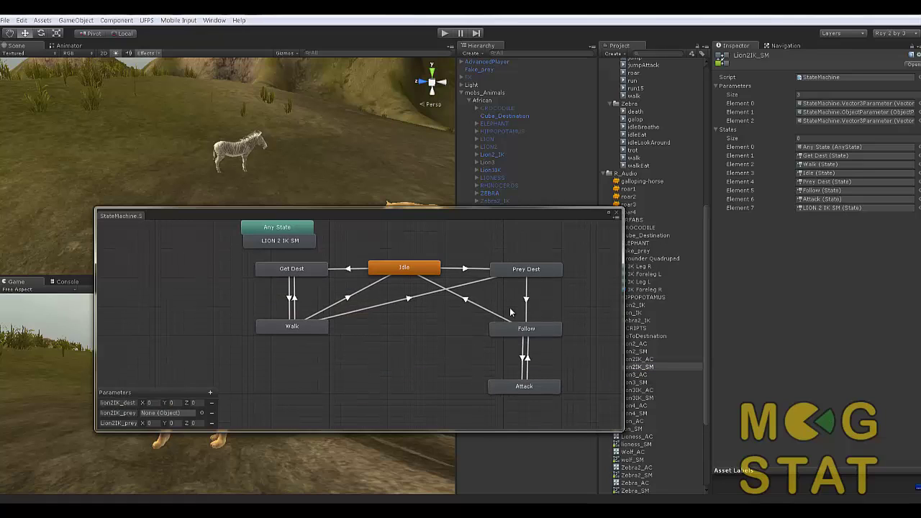
scroll(512, 301, "up", 1)
left_click(288, 271)
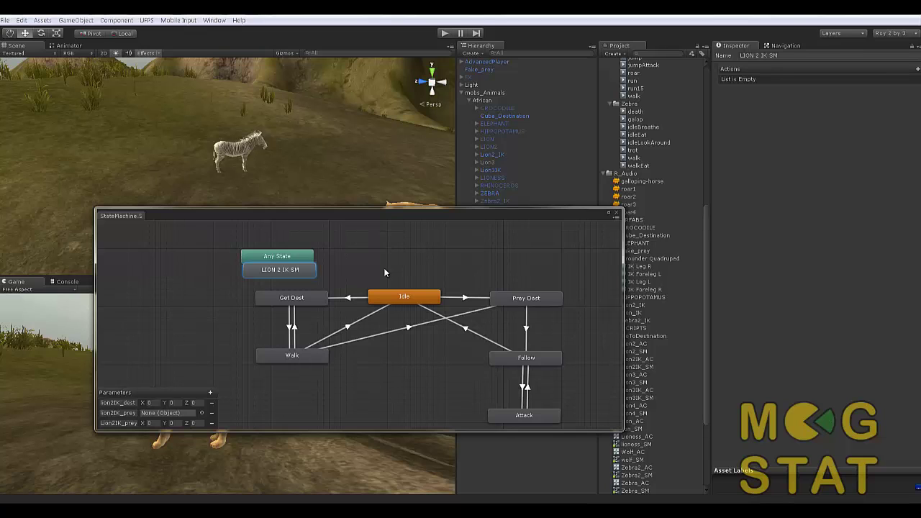
Move and narrow the state machine window to uncover the Hierarchy, and compare the graphs of Lion3IK and Lion2_IK
left_click_drag(442, 214, 395, 181)
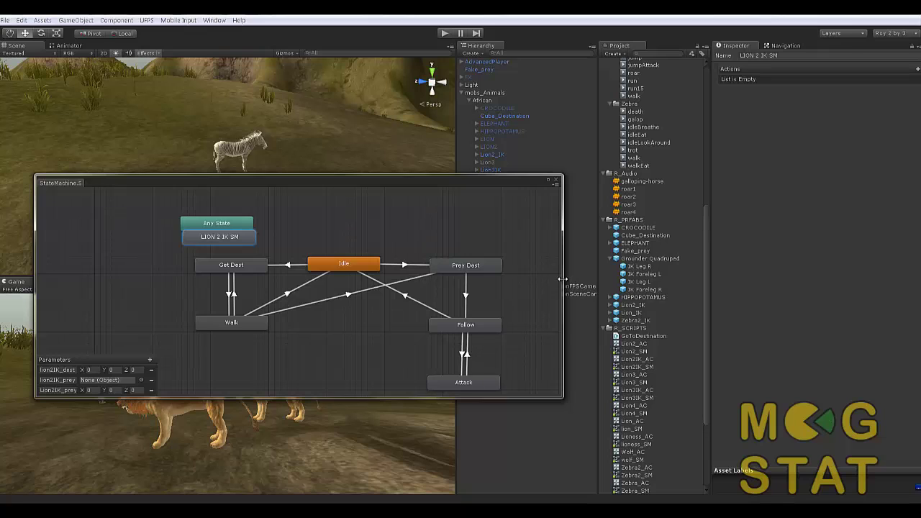
left_click_drag(565, 277, 466, 277)
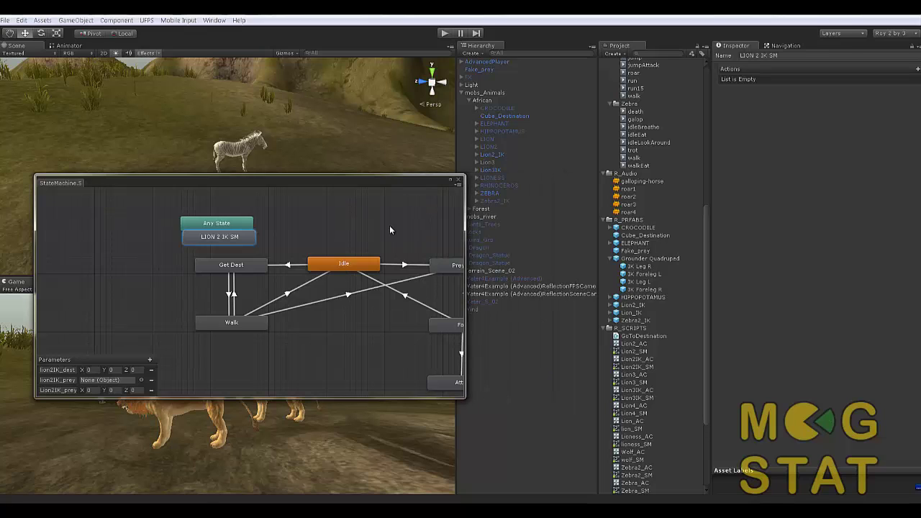
middle_click_drag(389, 226, 275, 214)
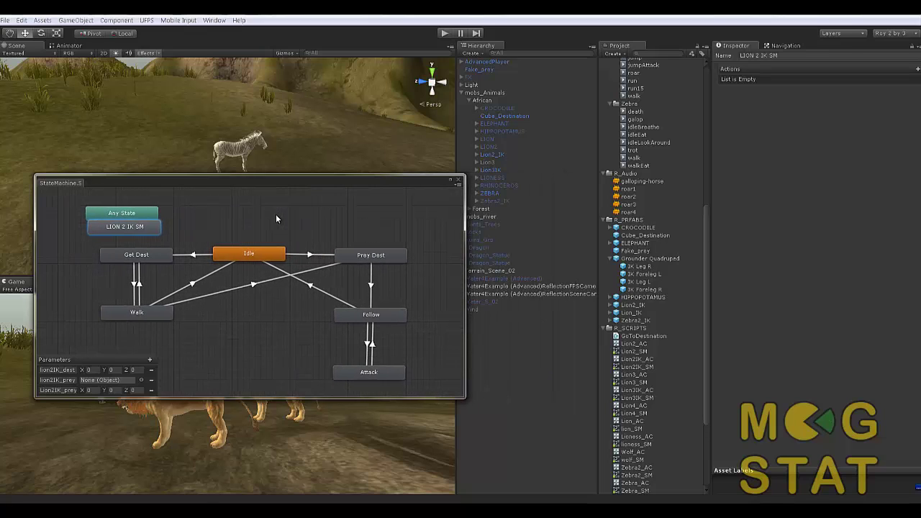
left_click(490, 170)
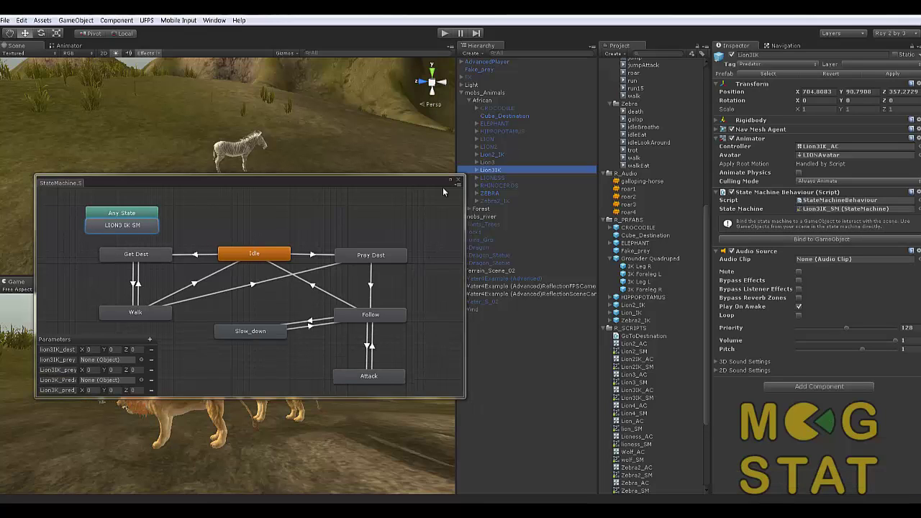
left_click(491, 154)
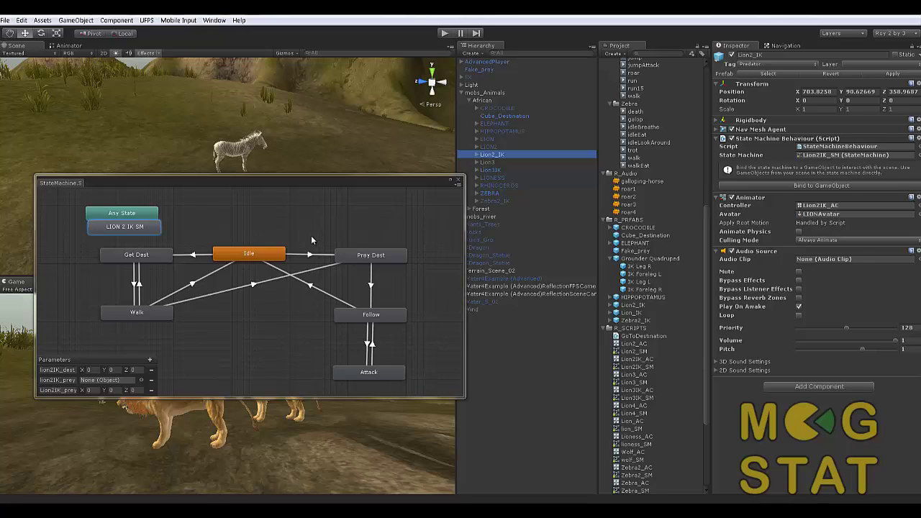
Inspect the Idle, Get Dest and Walk states of Lion2IK_SM and show the condition of the Idle to Prey Dest transition
left_click(248, 255)
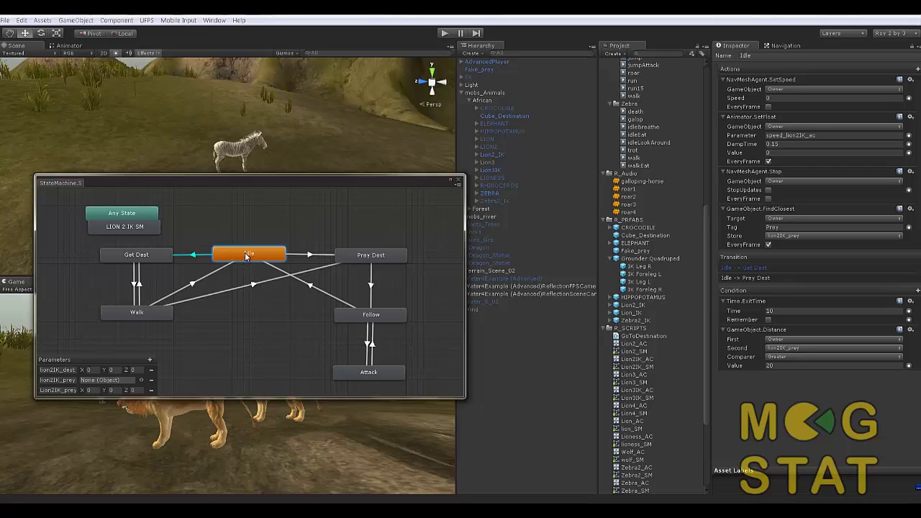
left_click(146, 256)
left_click(136, 313)
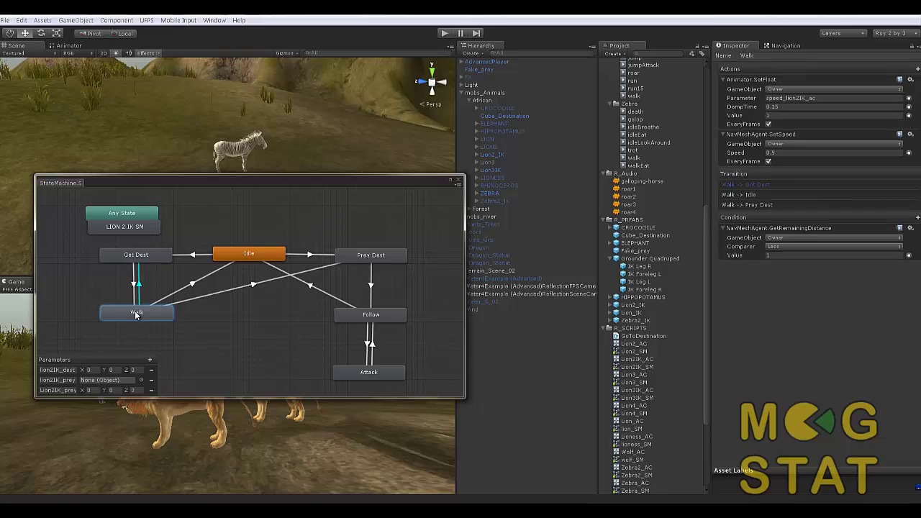
left_click(256, 259)
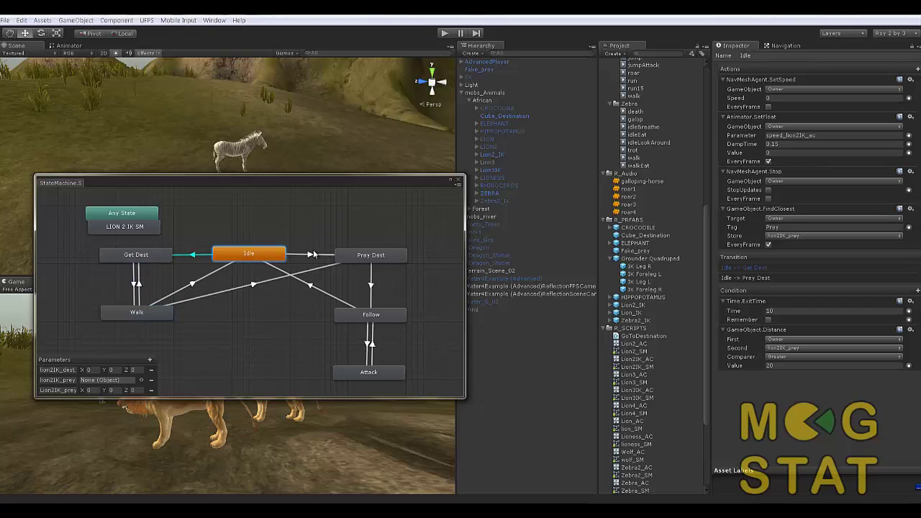
left_click(767, 278)
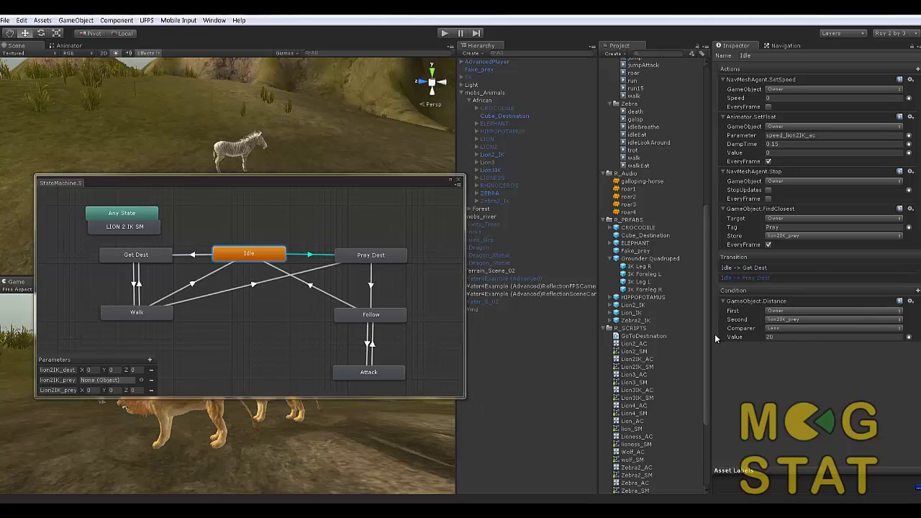
Examine the Prey Dest, Follow and Attack states of Lion2IK_SM, including the Follow to Idle transition's condition
left_click(377, 259)
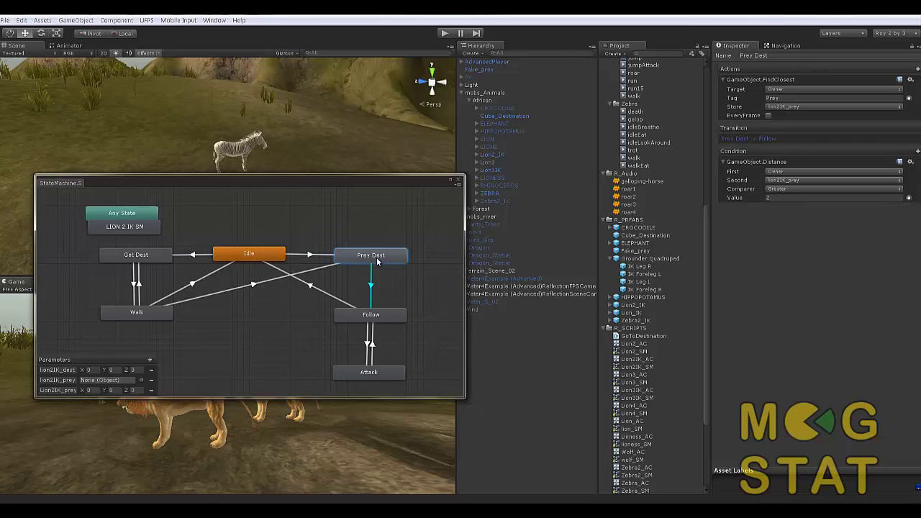
left_click(383, 321)
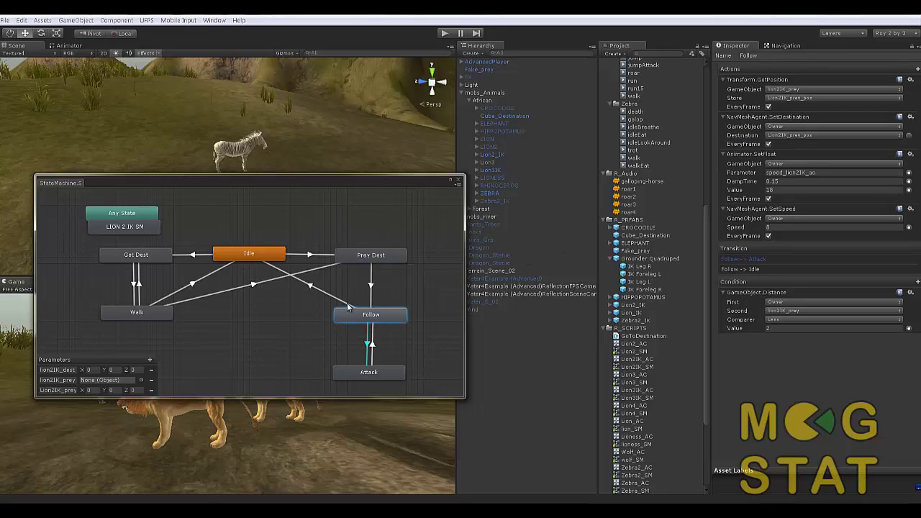
left_click(748, 269)
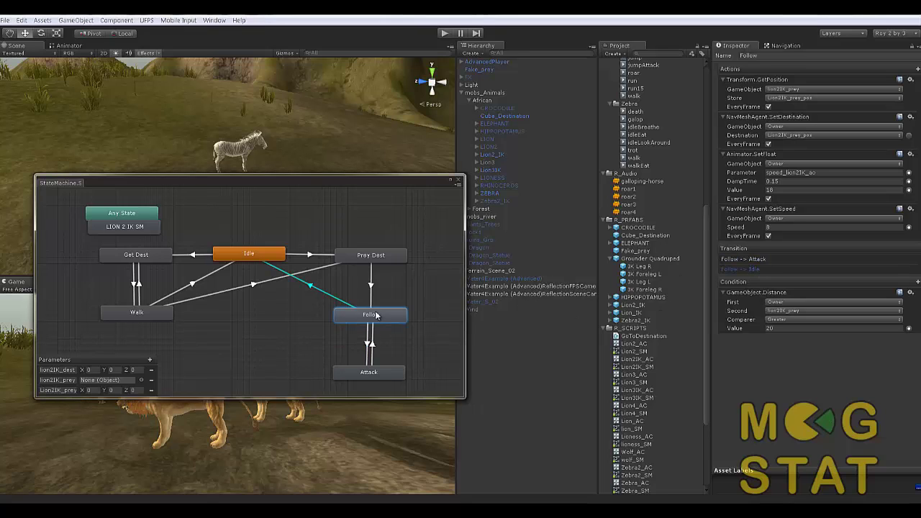
left_click(230, 254)
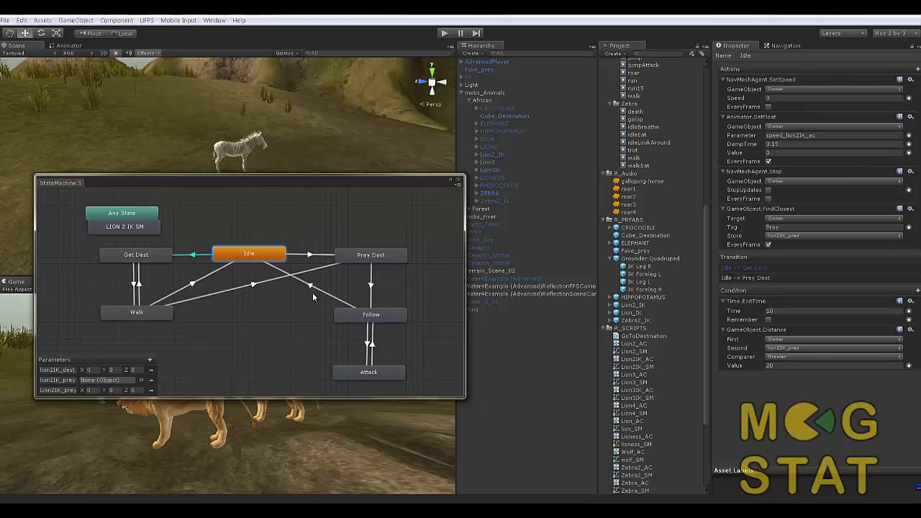
left_click(383, 316)
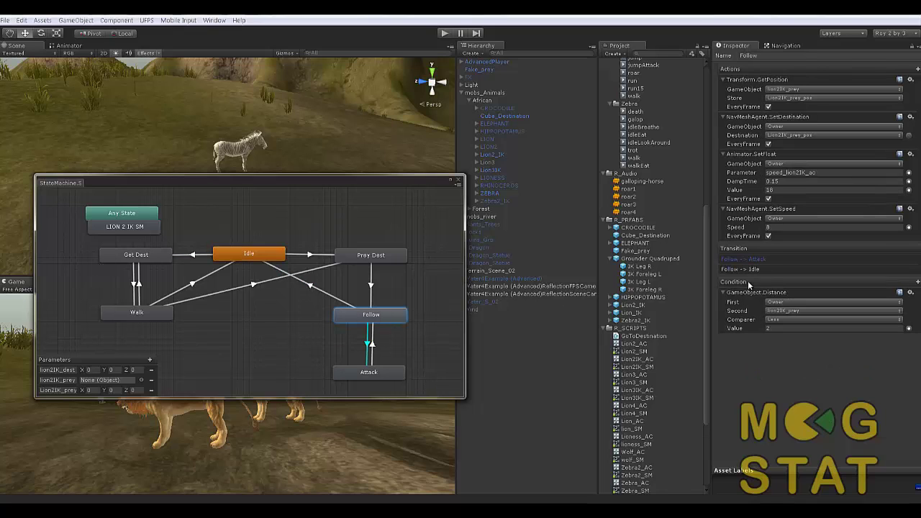
left_click(377, 376)
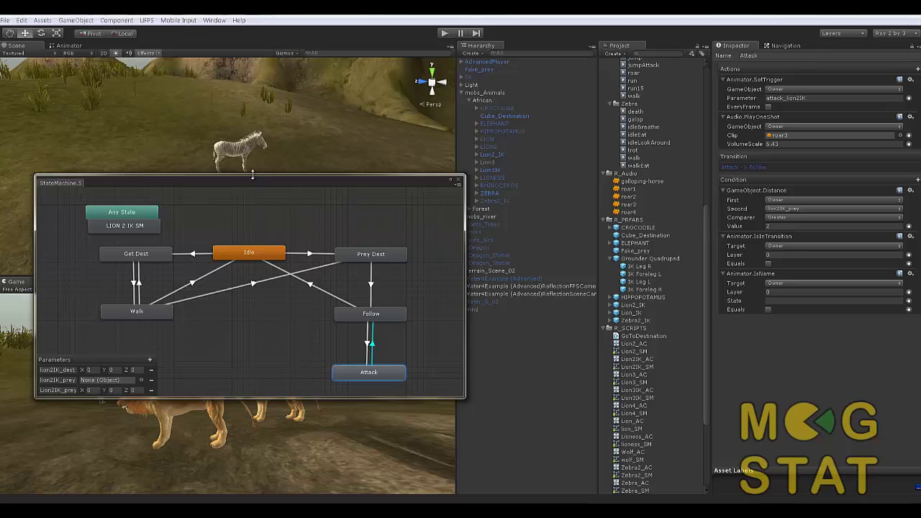
Review the Follow, Prey Dest, Get Dest and Walk states of Lion2IK_SM, including the conditions of Walk's transitions to Idle and Prey Dest
left_click_drag(257, 177, 266, 185)
left_click(392, 321)
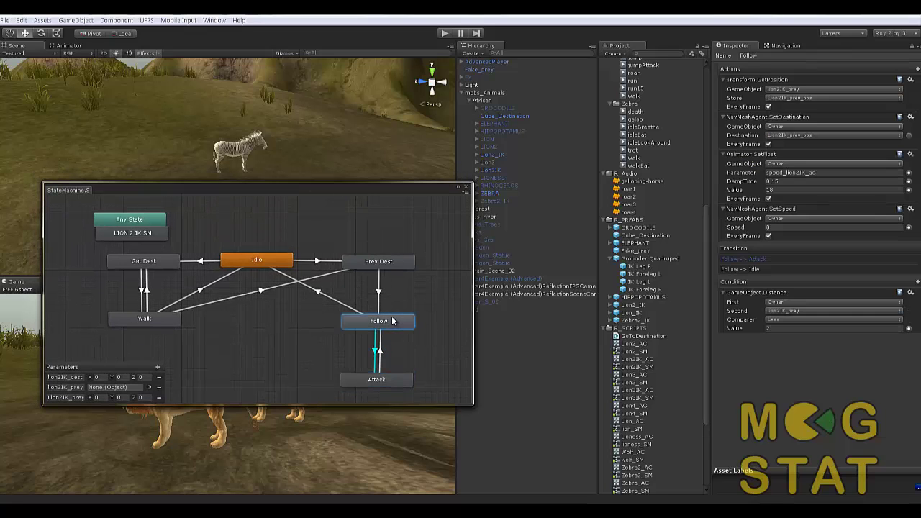
left_click(394, 263)
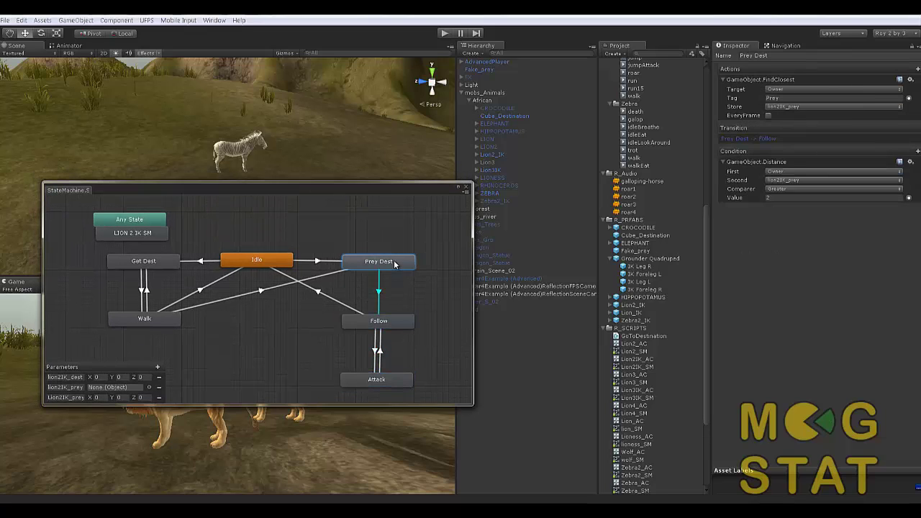
left_click(146, 266)
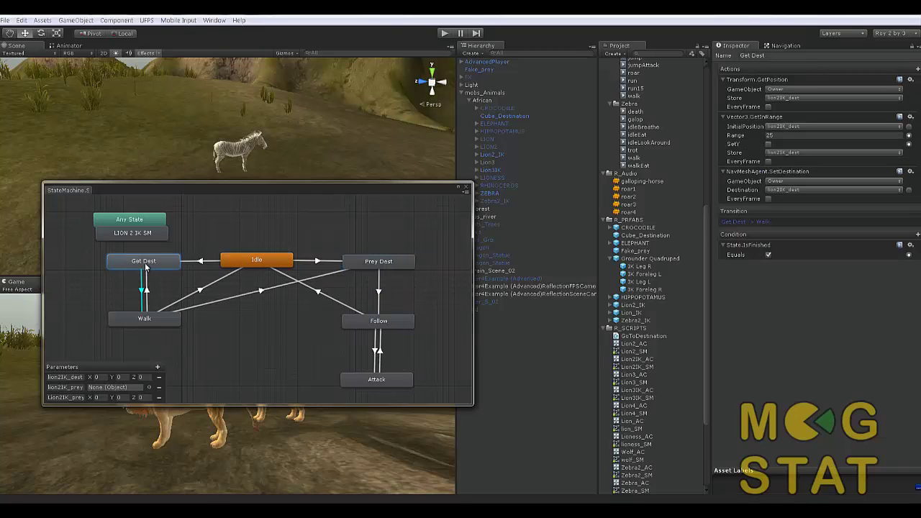
left_click(145, 319)
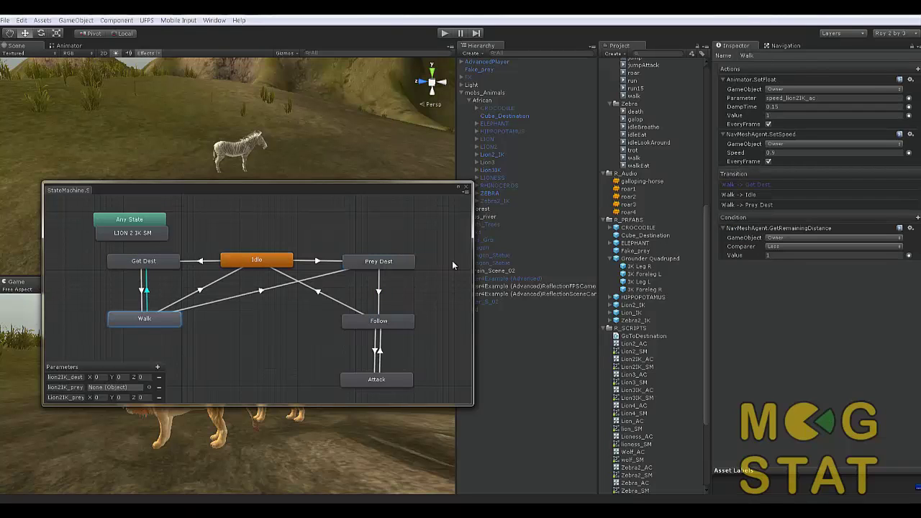
left_click(753, 194)
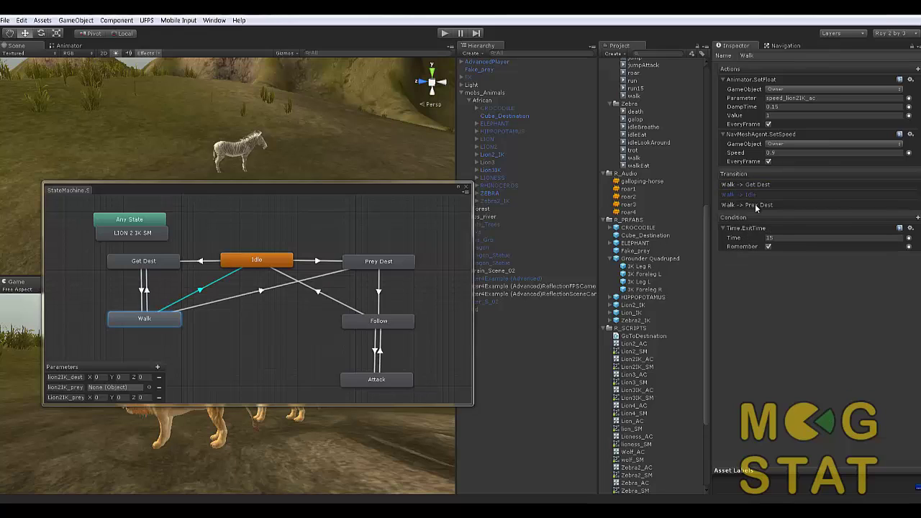
left_click(755, 204)
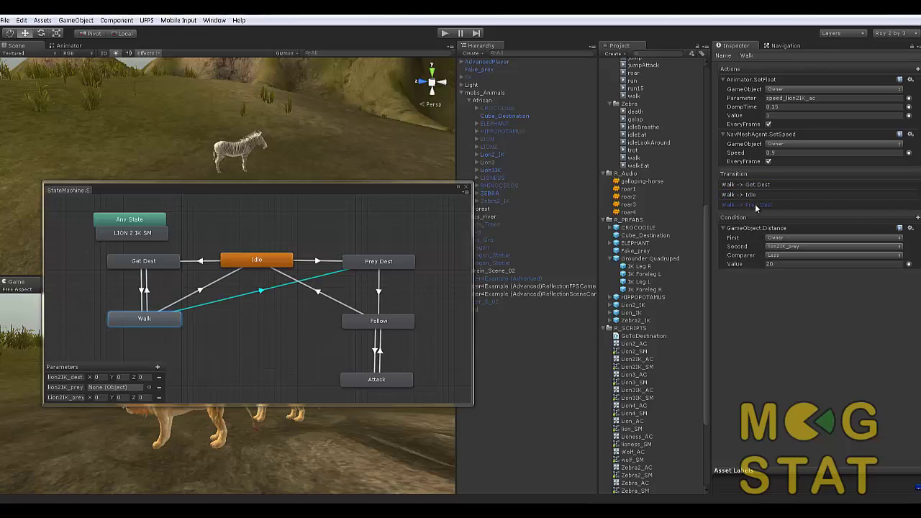
Show the Follow to Idle transition's condition in Lion2IK_SM and recheck the Attack, Prey Dest and Idle states
left_click(374, 321)
left_click(745, 270)
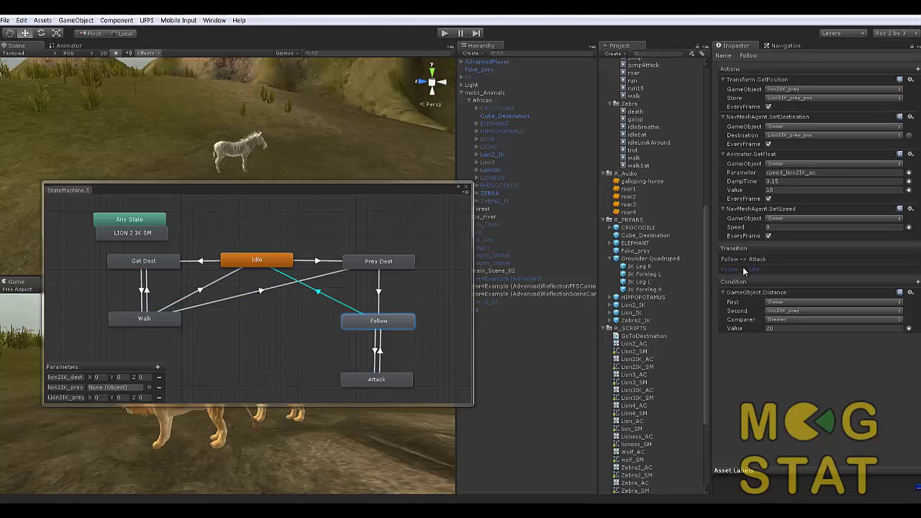
left_click(396, 381)
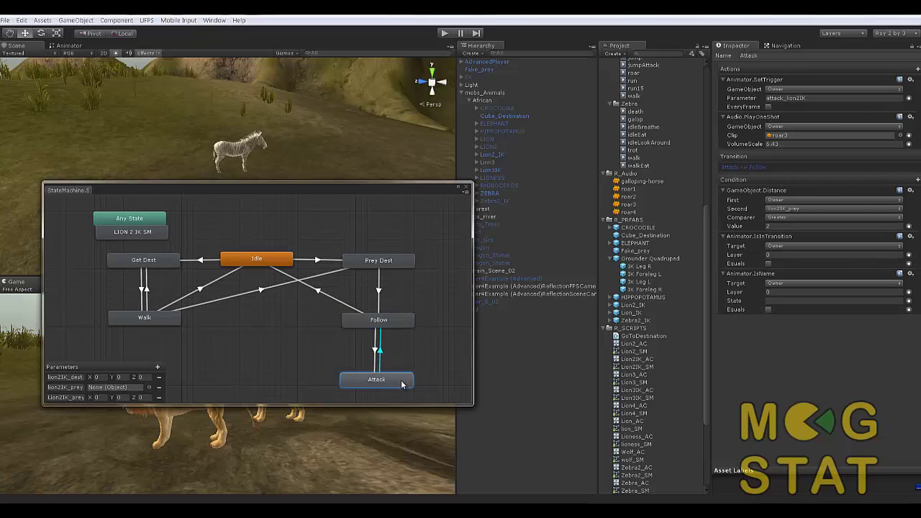
left_click(401, 265)
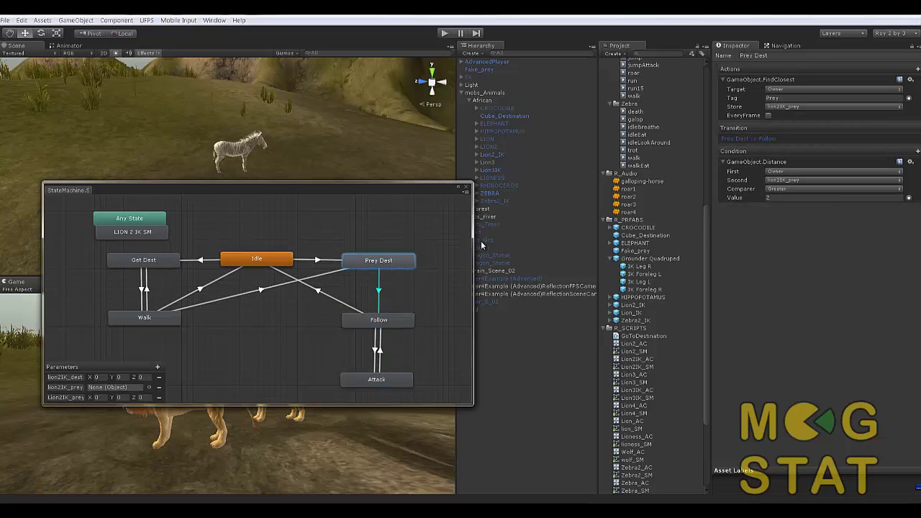
left_click(274, 264)
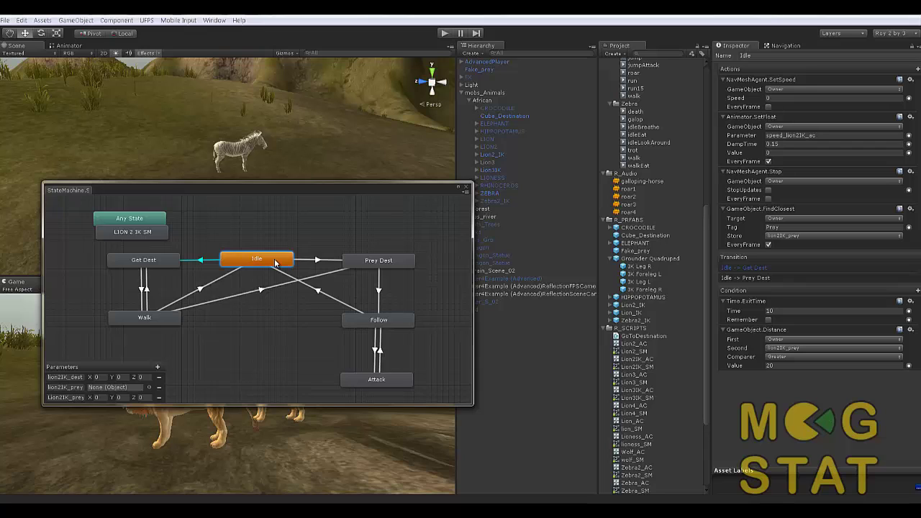
Uncover the Hierarchy, display Lion3IK's state machine graph and inspect its Slow_down and Follow states
left_click_drag(431, 190, 380, 184)
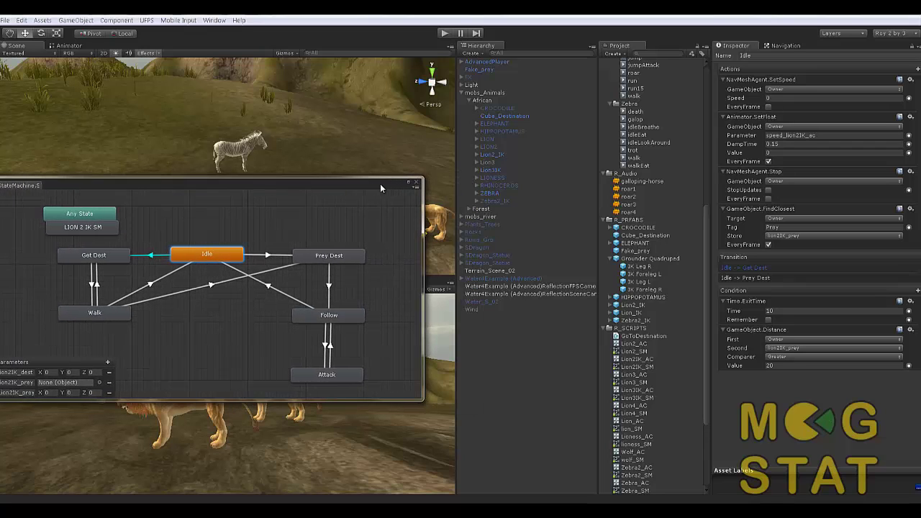
left_click(486, 170)
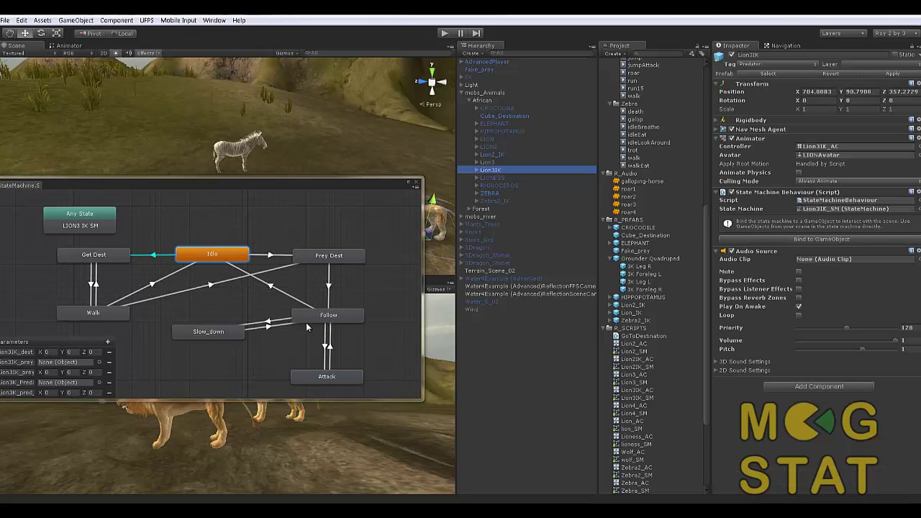
left_click(216, 335)
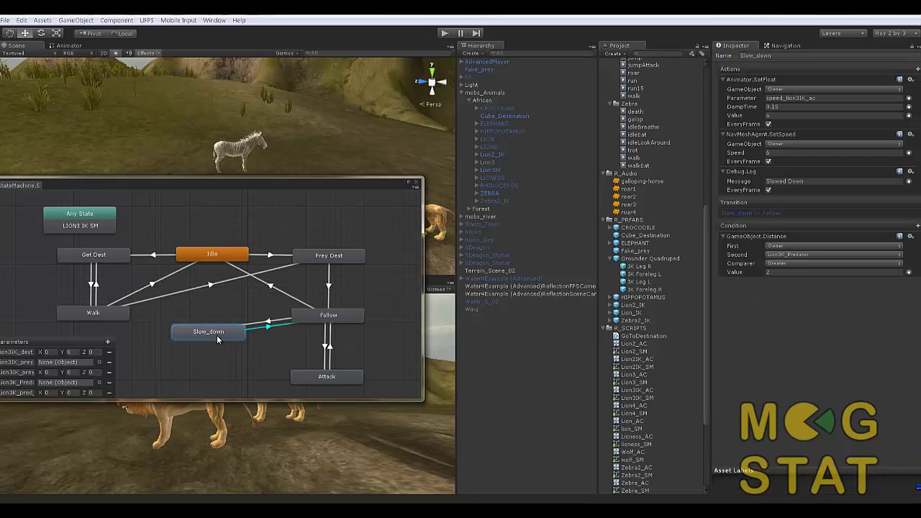
left_click(340, 322)
Reposition the state machine window clear of the Inspector and show the condition of Lion3IK's Follow to Slow_down transition
left_click_drag(336, 184, 786, 270)
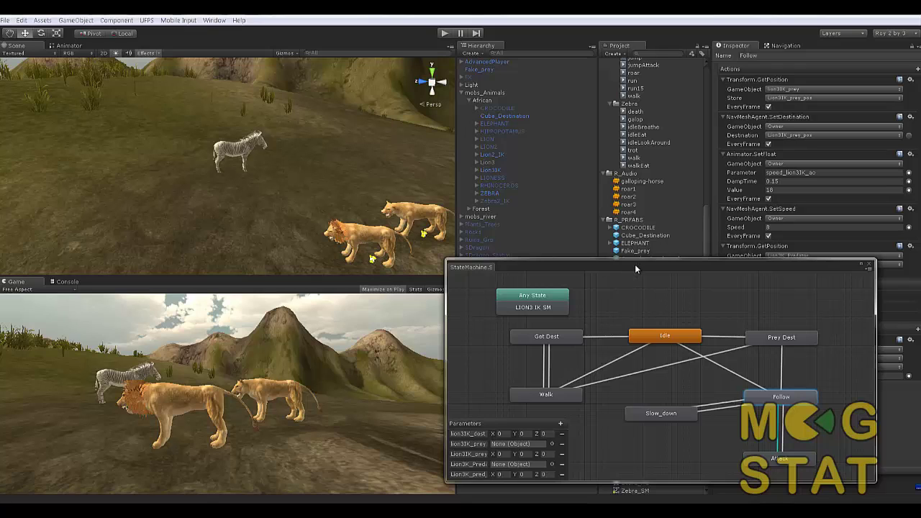
left_click_drag(640, 264, 437, 158)
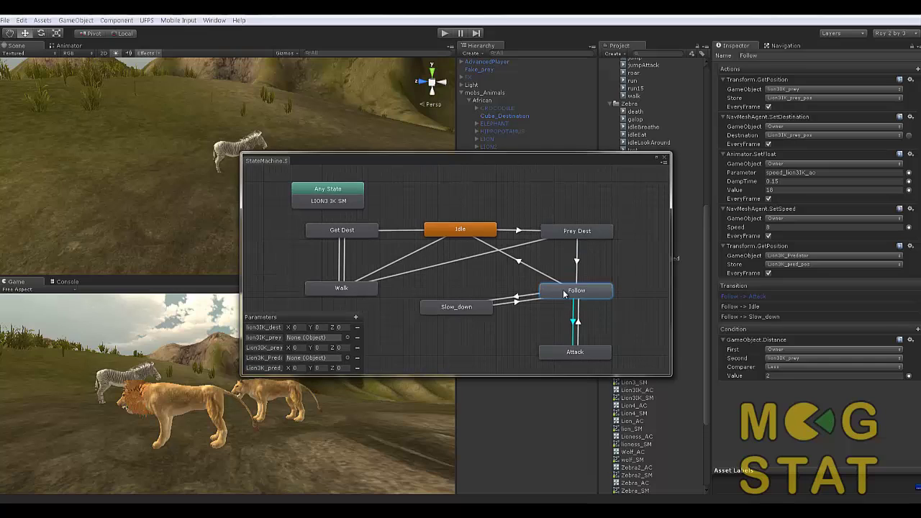
left_click(748, 316)
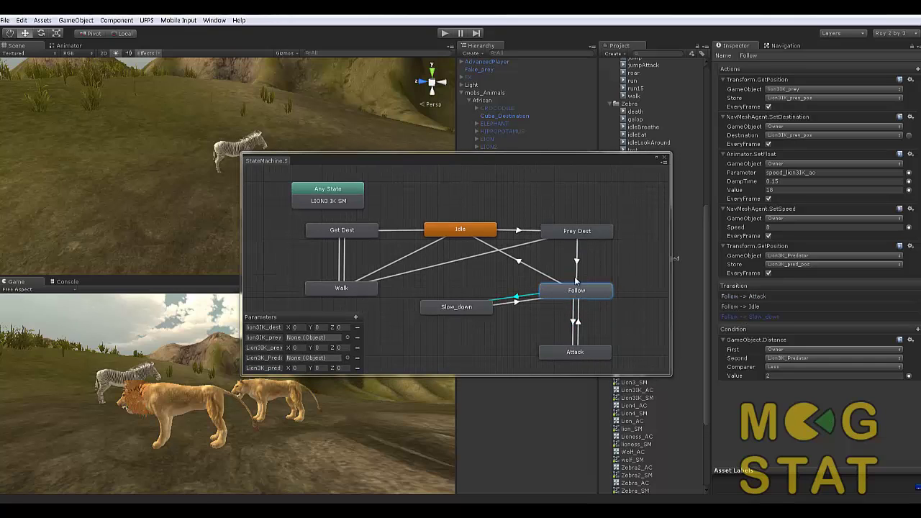
left_click_drag(464, 163, 558, 170)
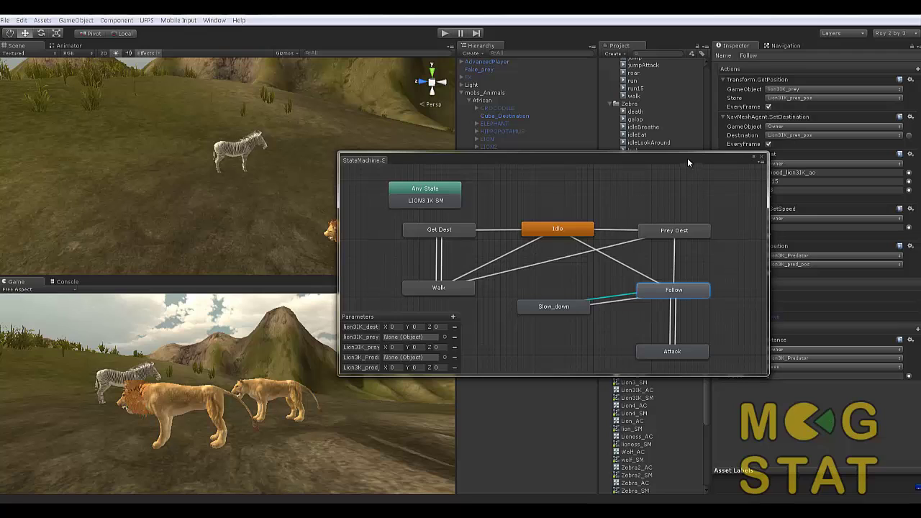
left_click_drag(665, 155, 590, 137)
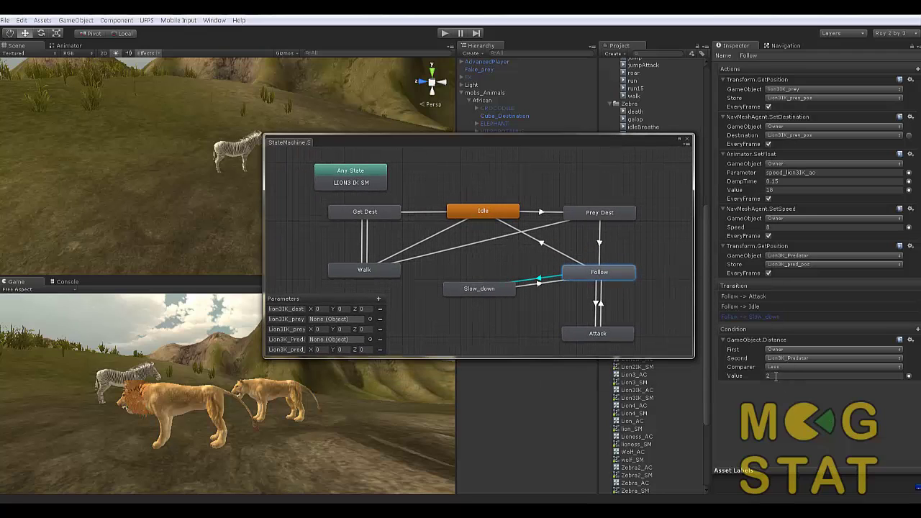
Compare the Slow_down and Follow settings of Lion3IK_SM, and close the state machine window
left_click(476, 288)
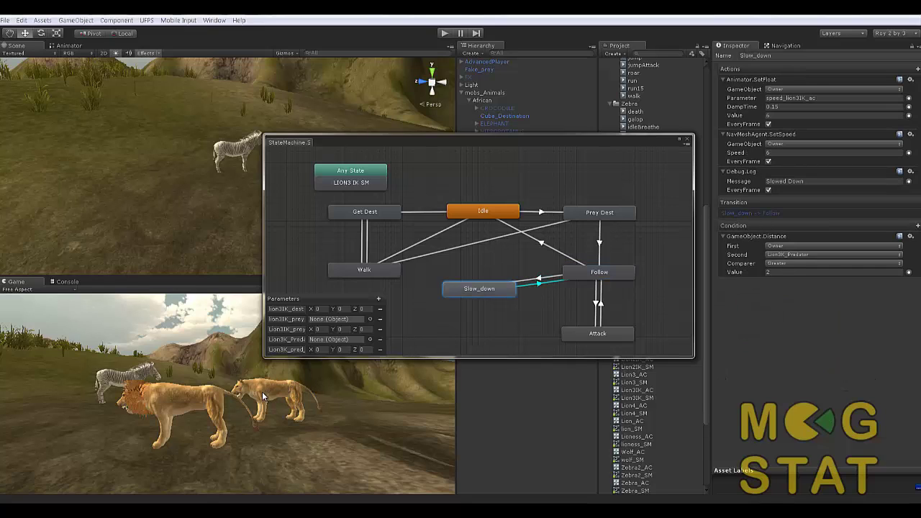
left_click(590, 275)
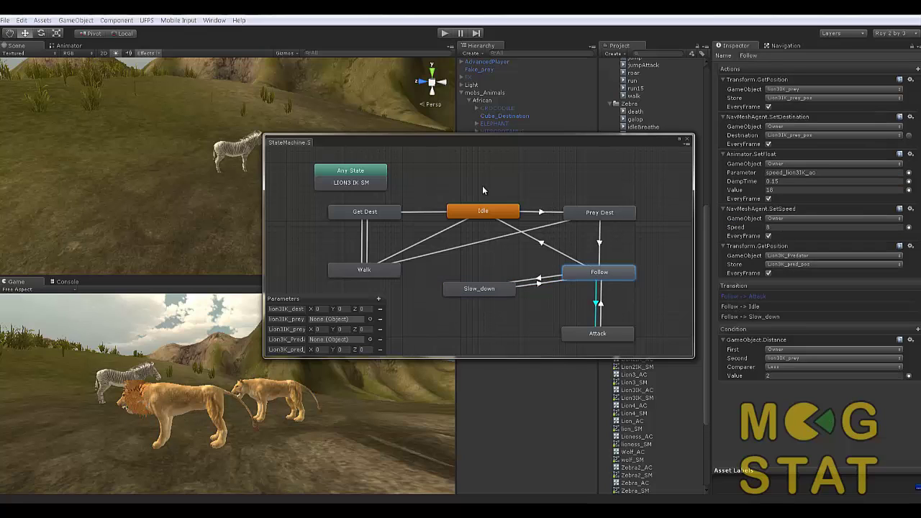
left_click_drag(557, 143, 602, 219)
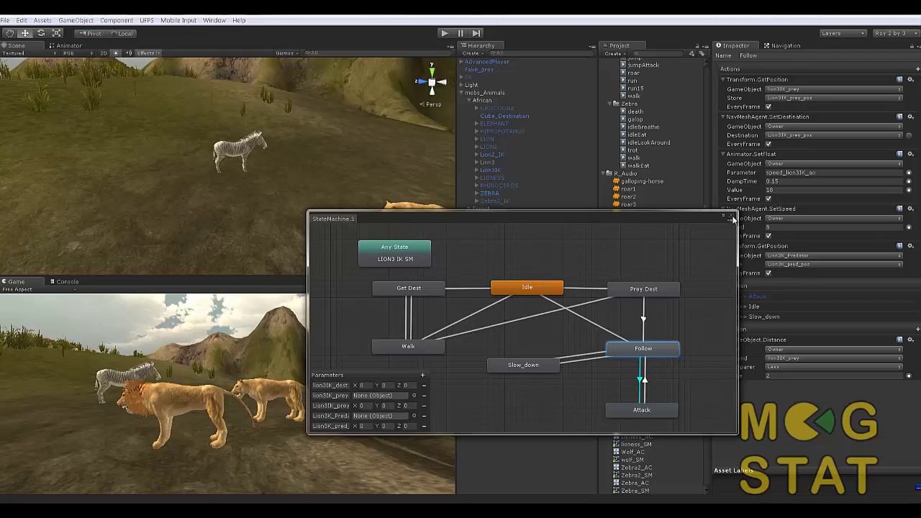
left_click(731, 215)
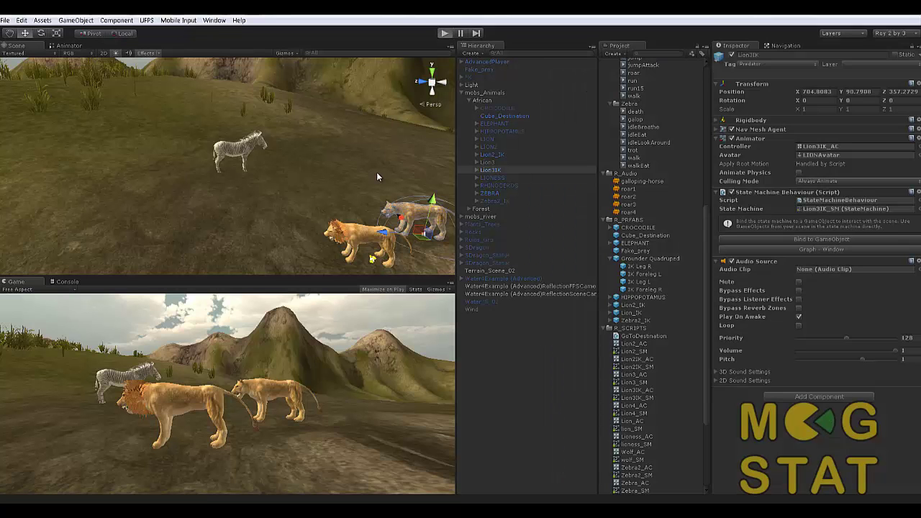
Run the scene in play mode and walk the player across the terrain behind the lions chasing the zebra
key("ctrl+p")
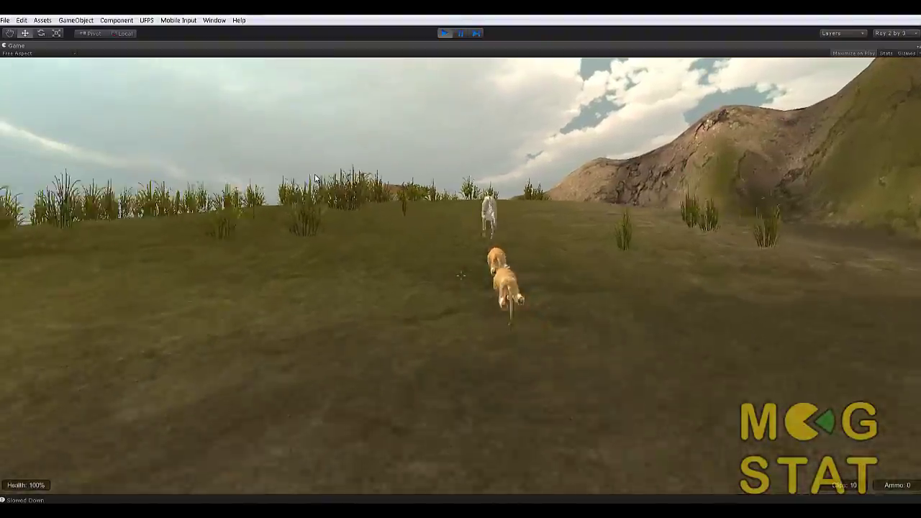
key("w")
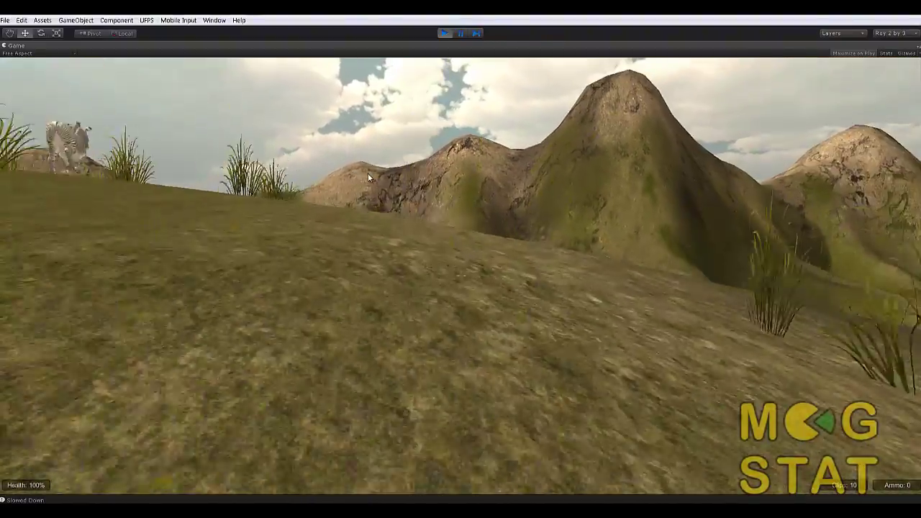
key("w")
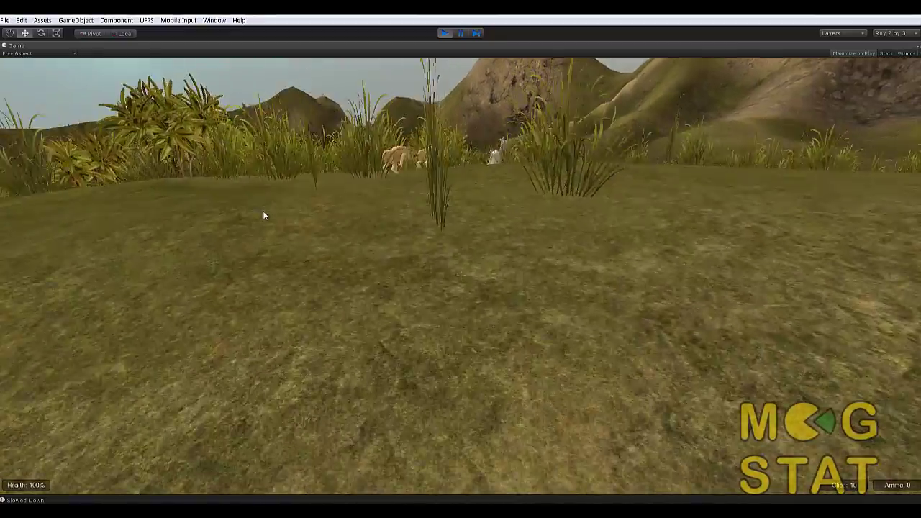
key("w")
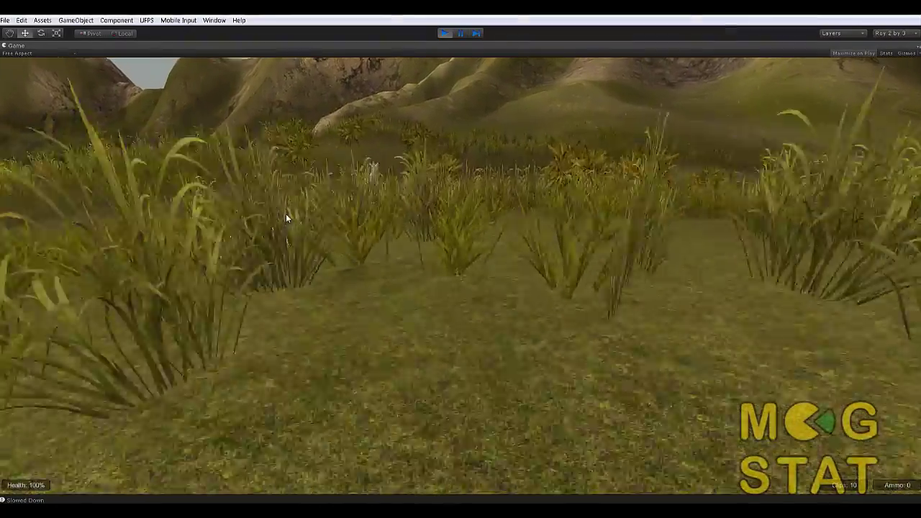
key("w")
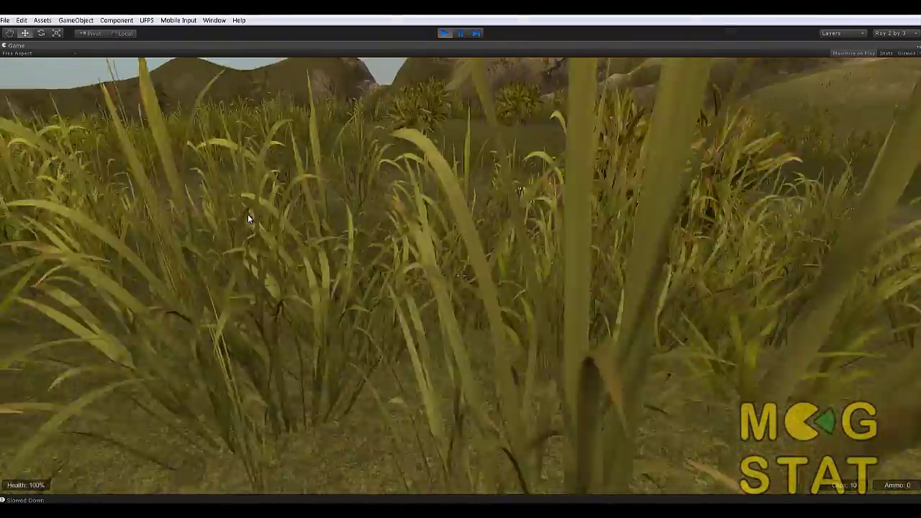
key("w")
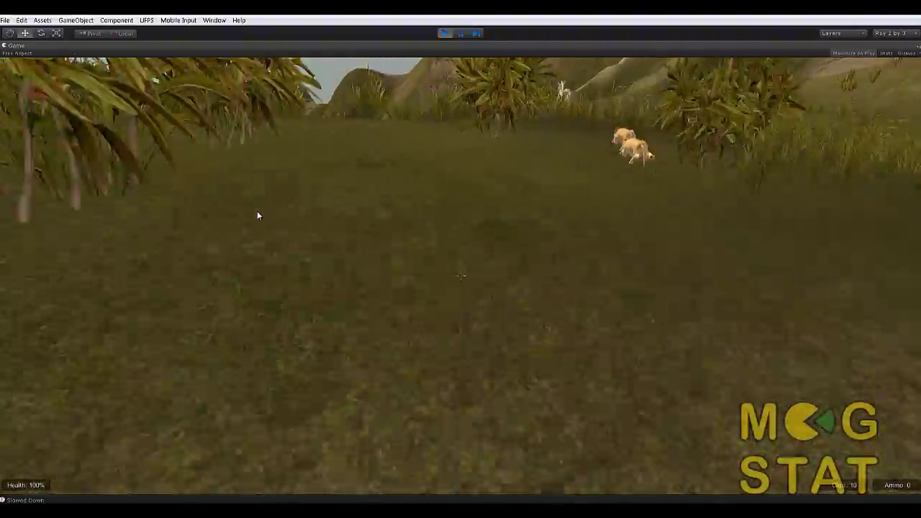
key("w")
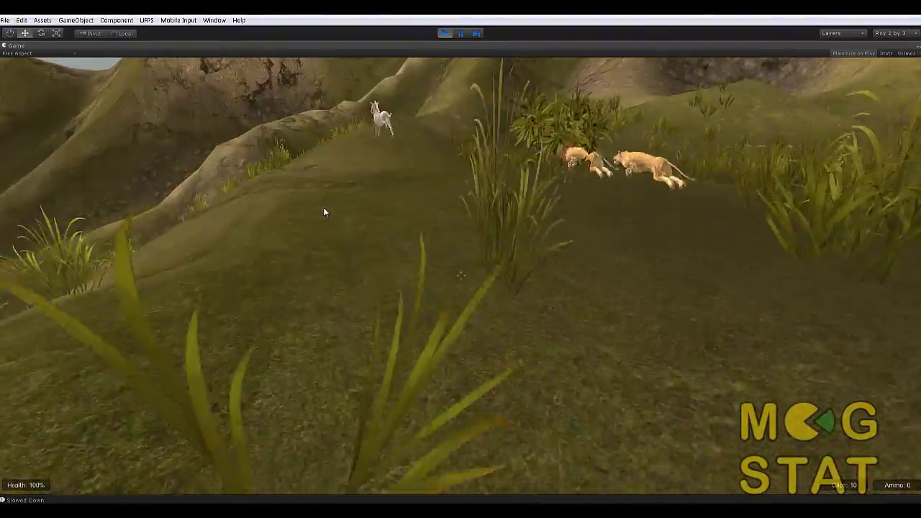
key("w")
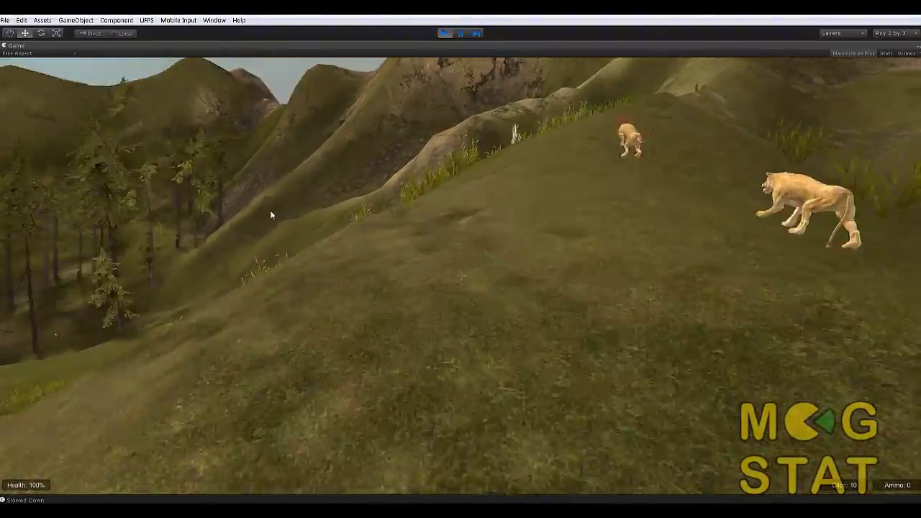
key("w")
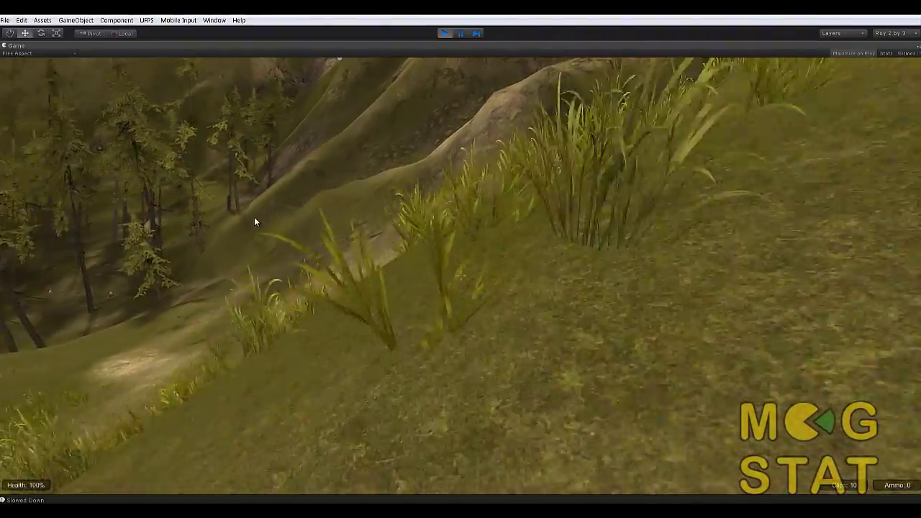
key("w")
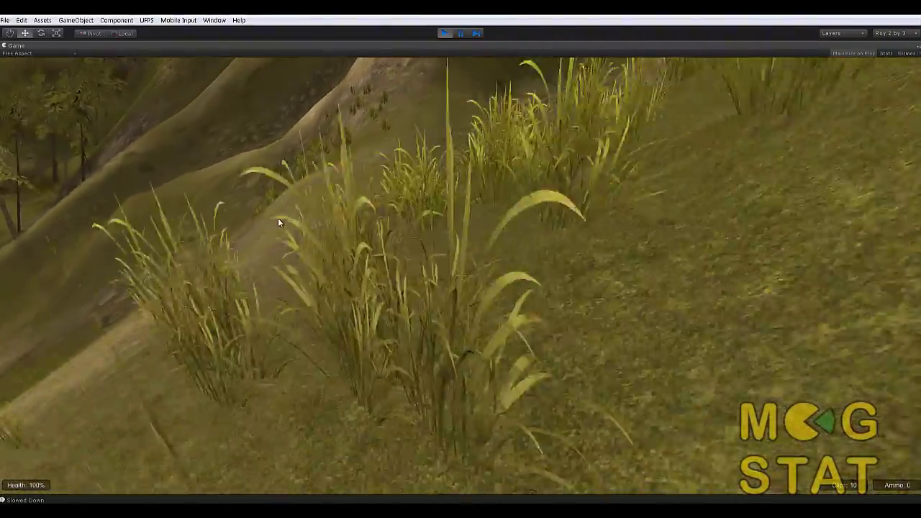
key("w")
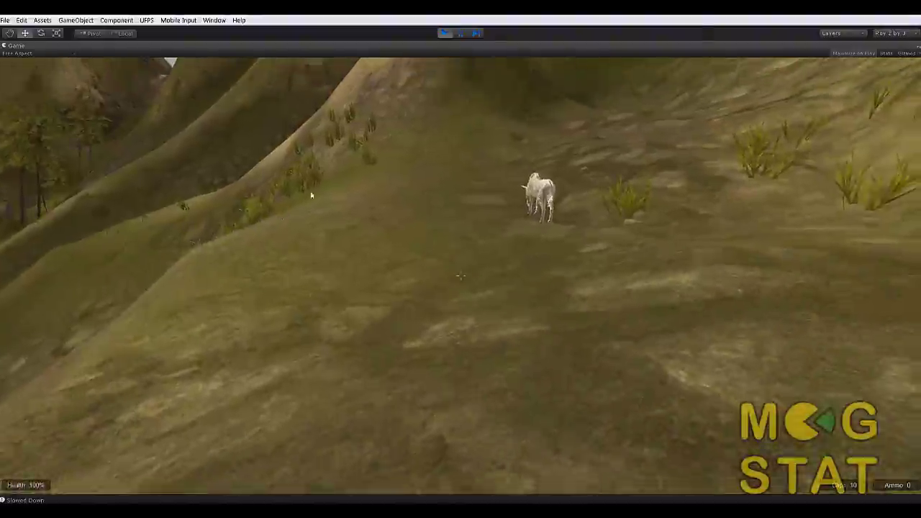
key("w")
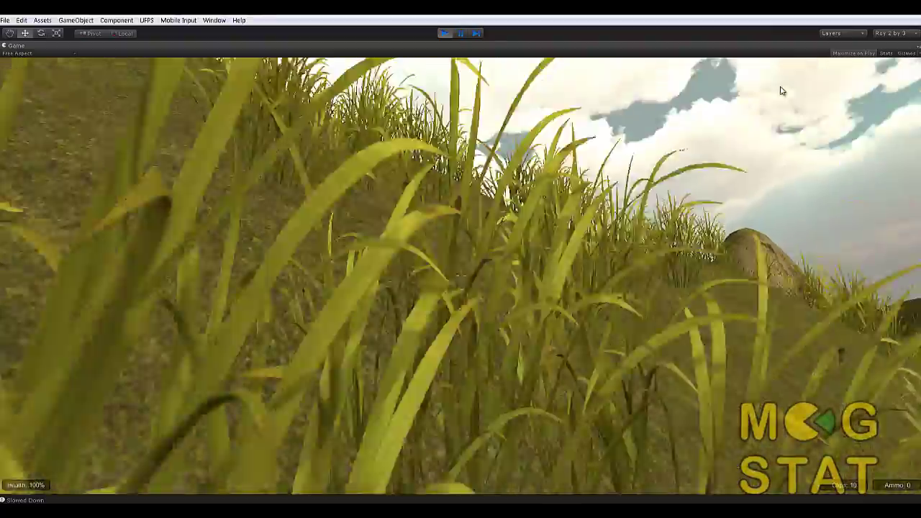
key("w")
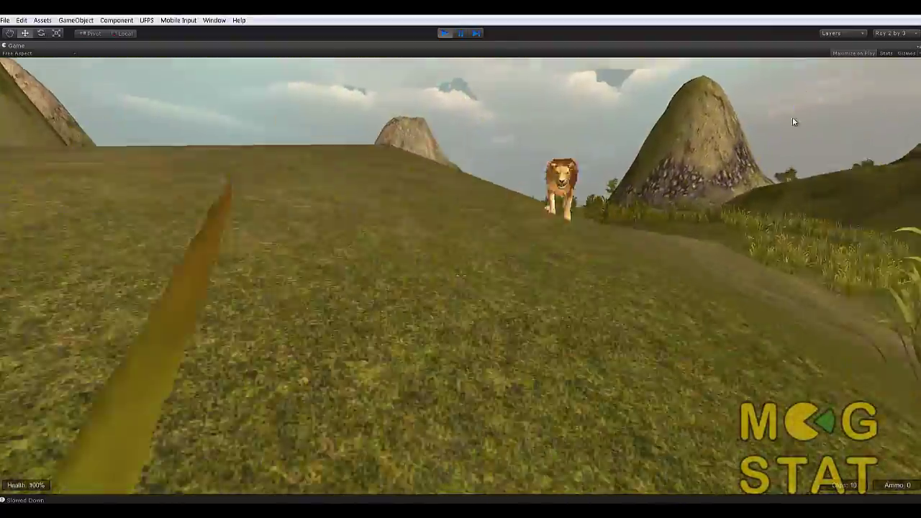
Follow the lion over the open hilltop and down the grassy slope, and stop play mode
key("w")
key("space")
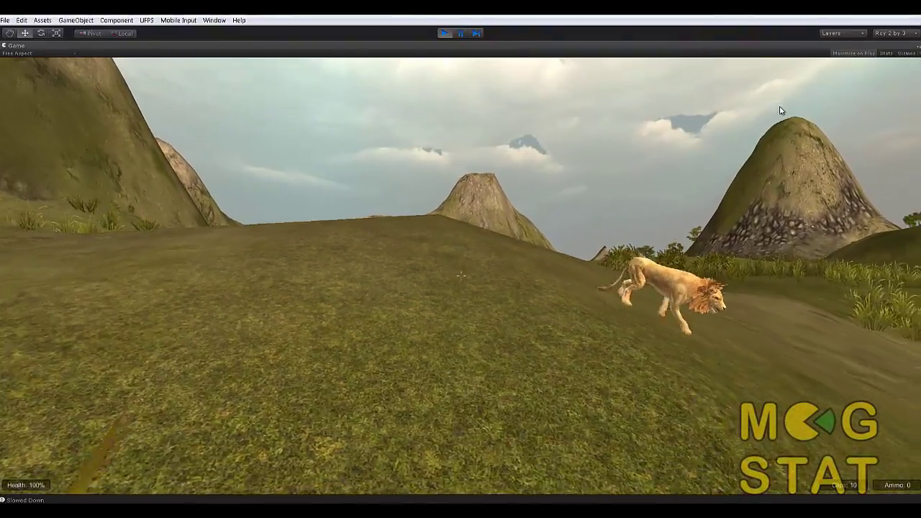
key("w")
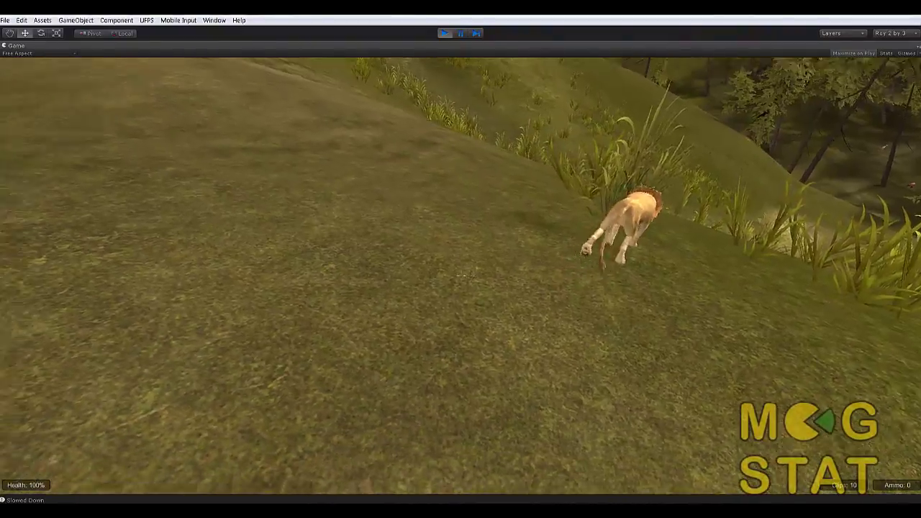
key("w")
key("w")
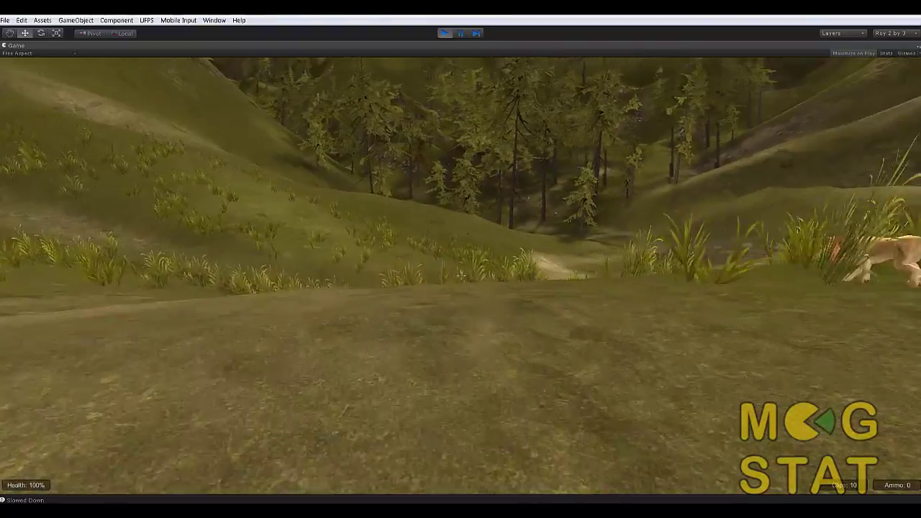
key("w")
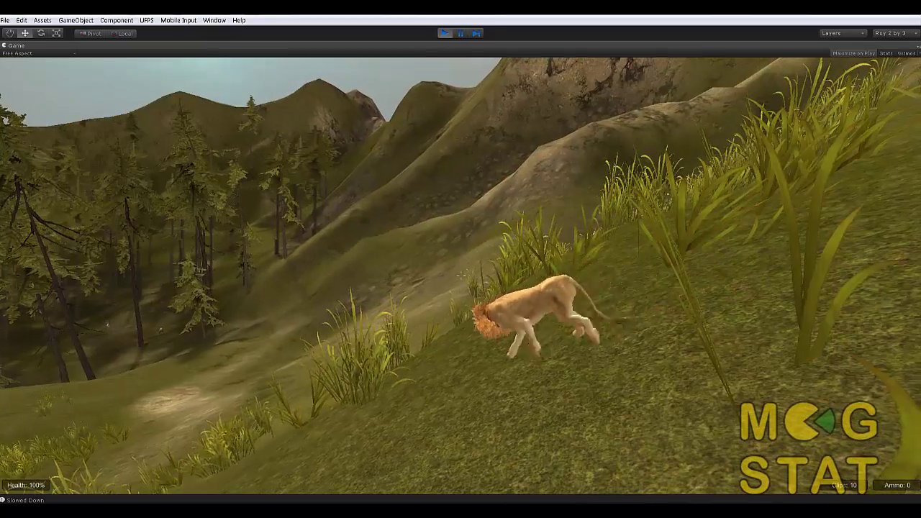
key("w")
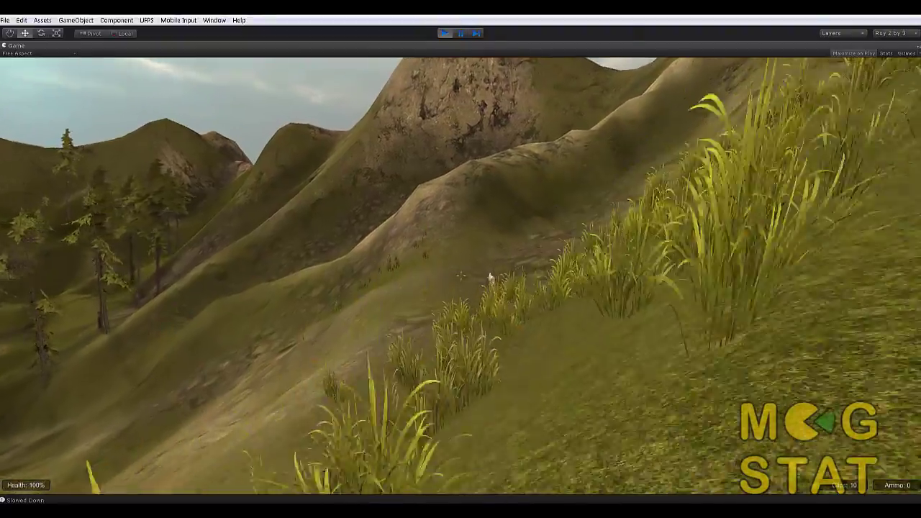
key("w")
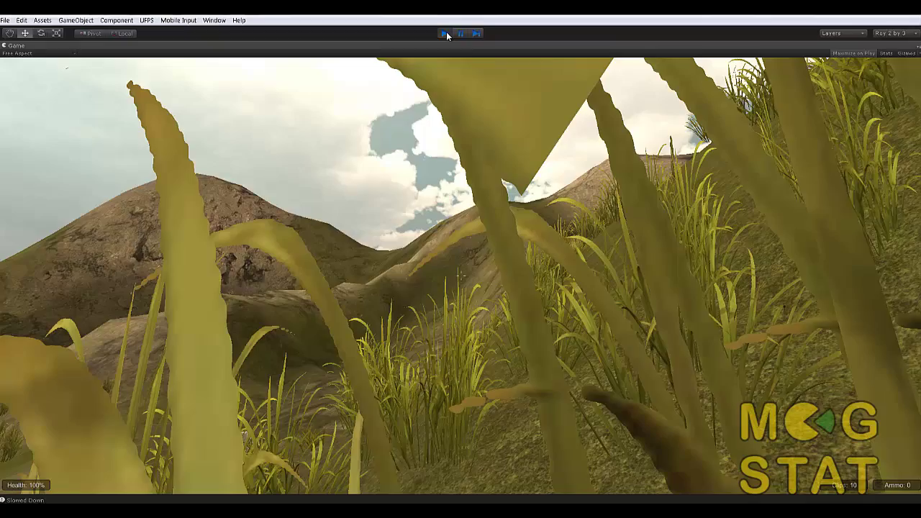
left_click(446, 32)
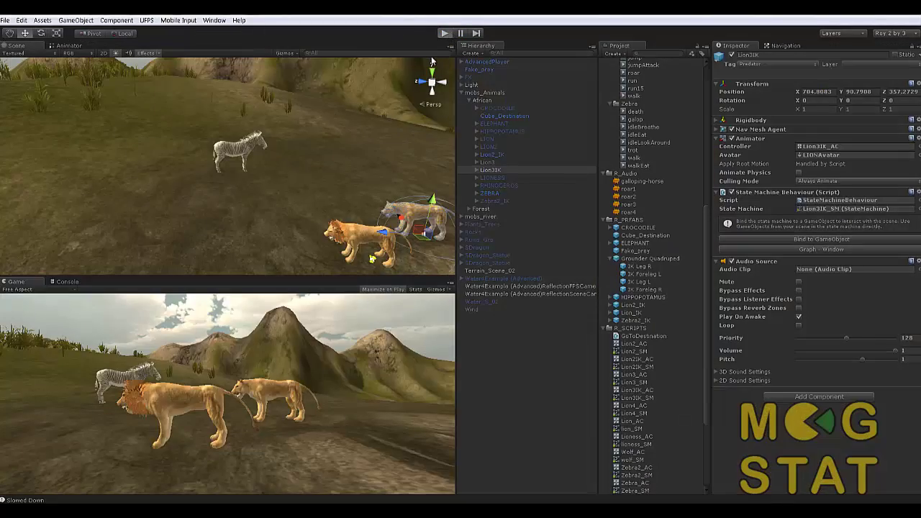
Run the scene again and walk the player behind both lions and the zebra through the tall grass
key("w")
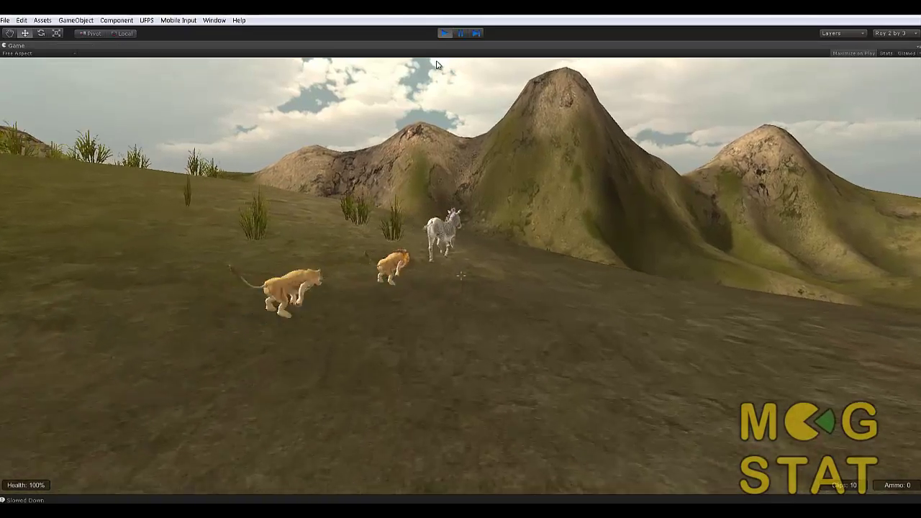
key("w")
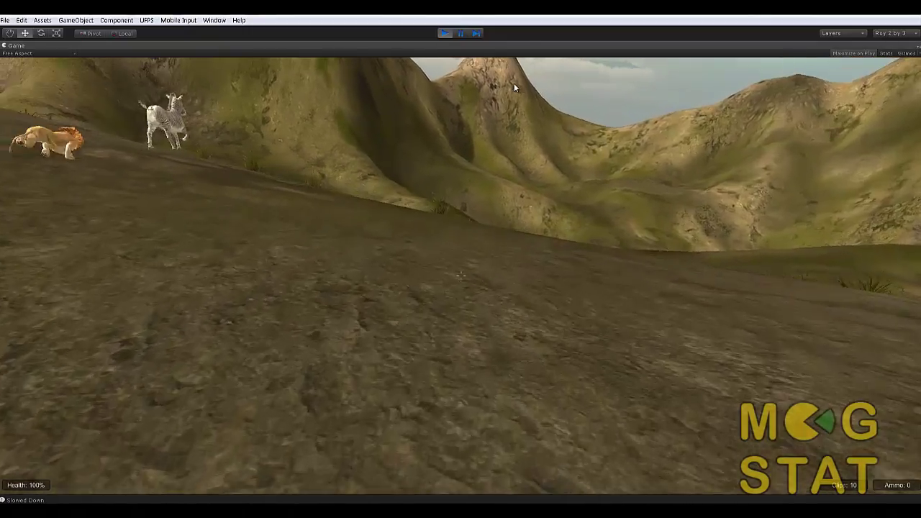
key("w")
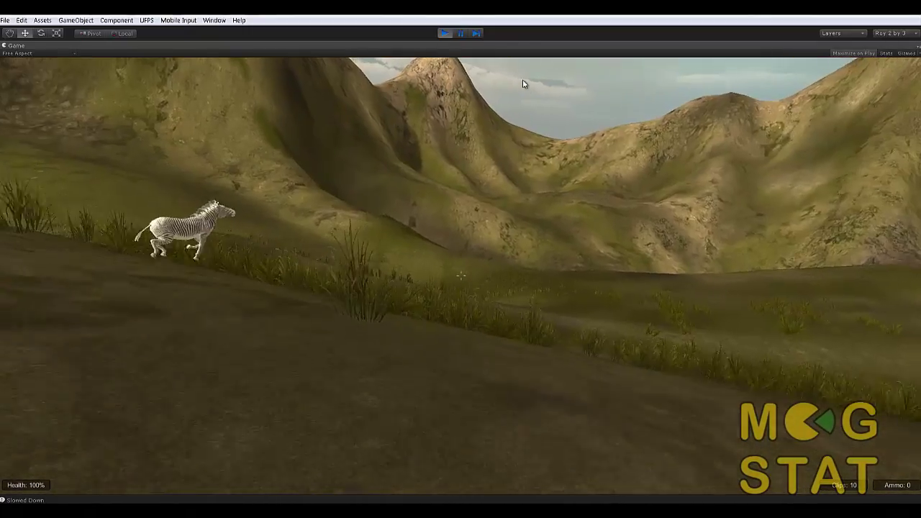
key("w")
key("w")
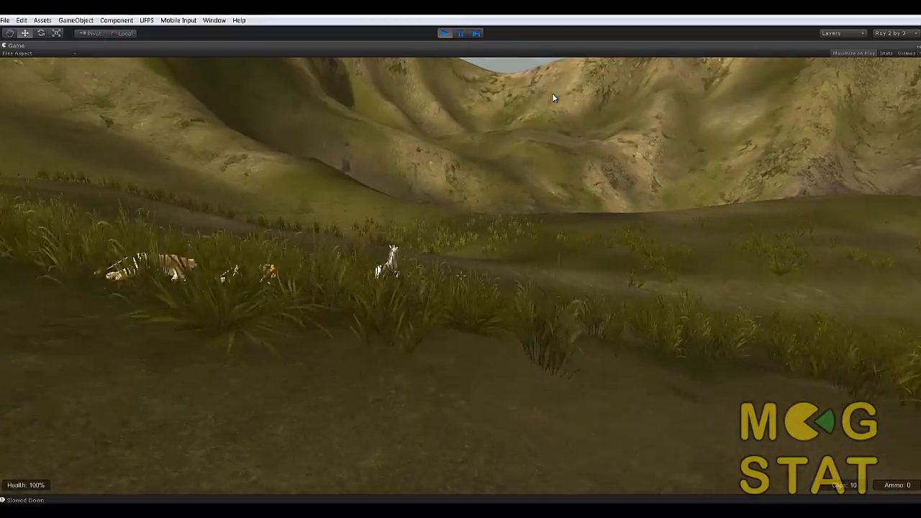
key("w")
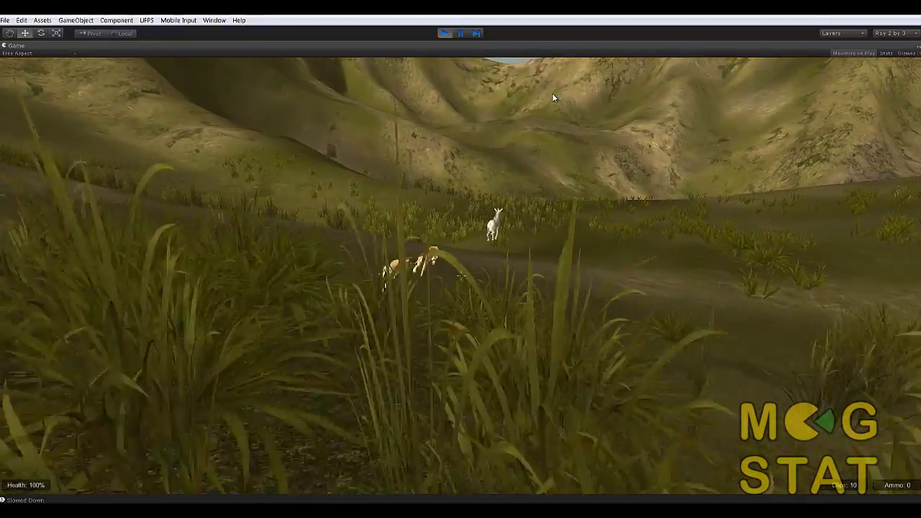
key("w")
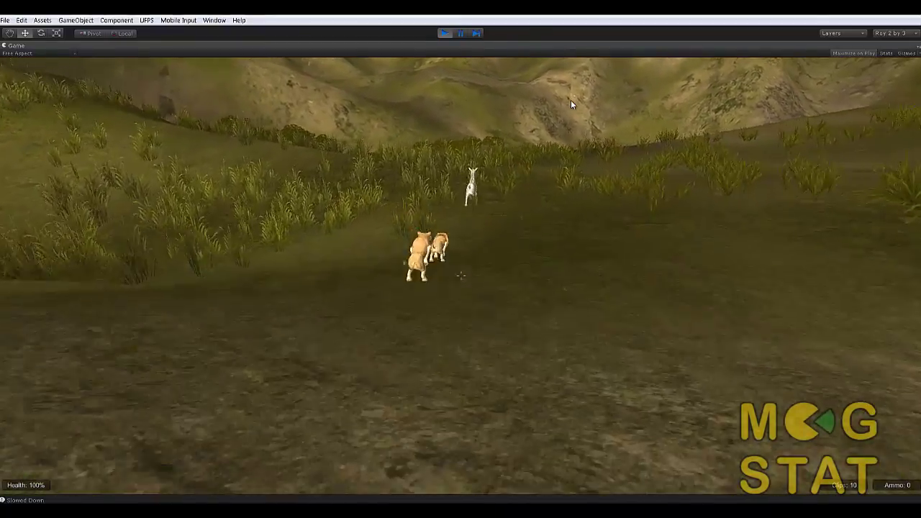
key("w")
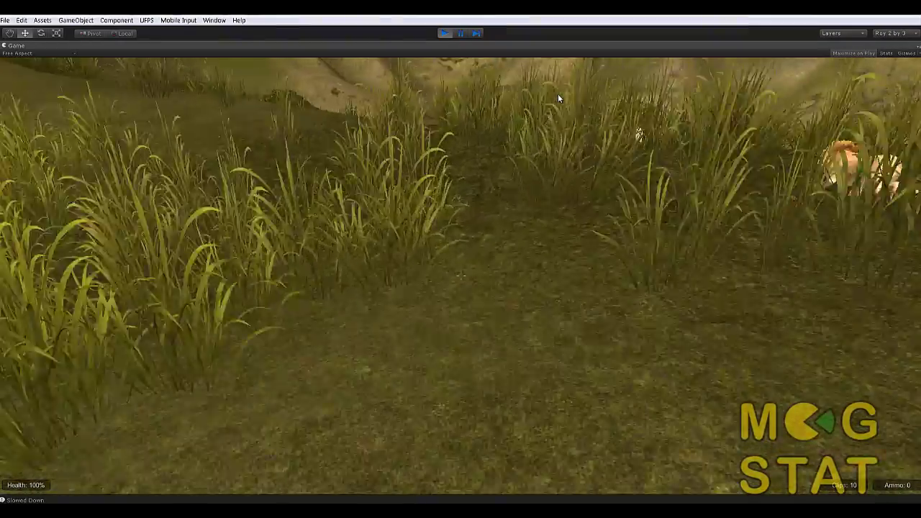
key("w")
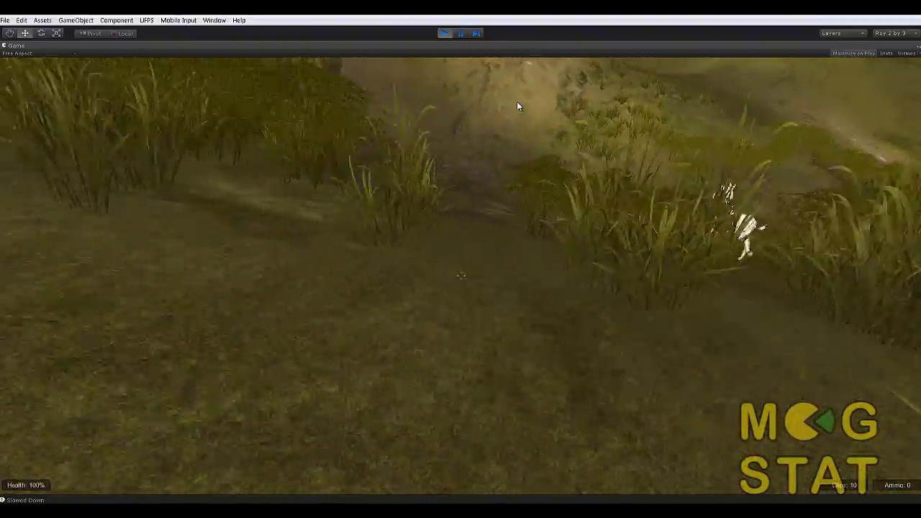
key("w")
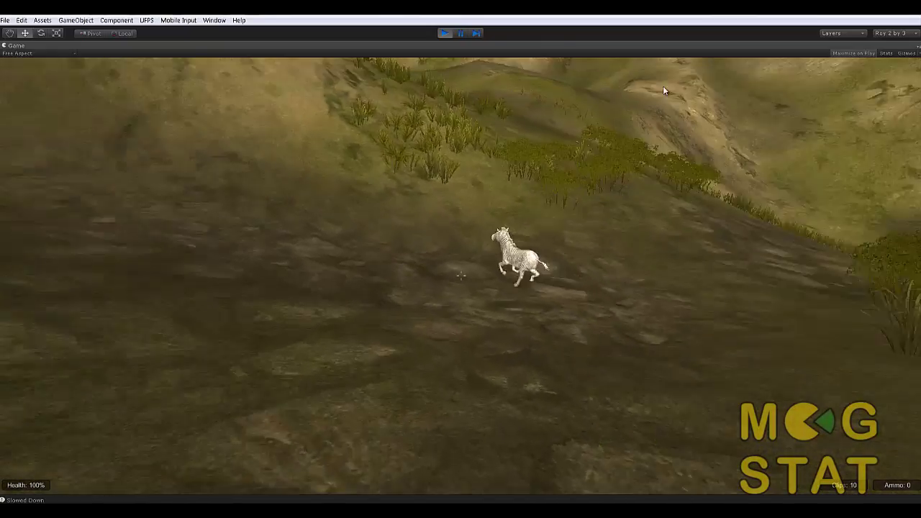
Track the lions chasing the zebra across the rocky slope and through the bushes
key("w")
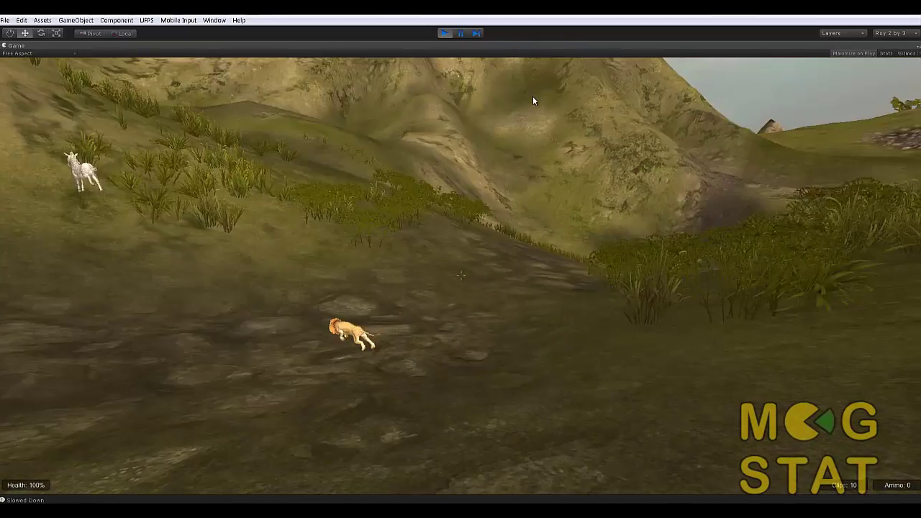
key("w")
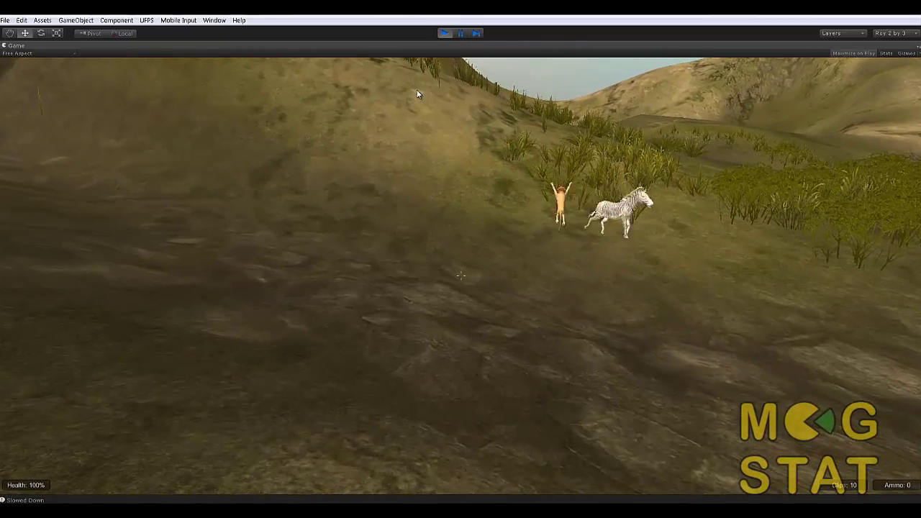
key("w")
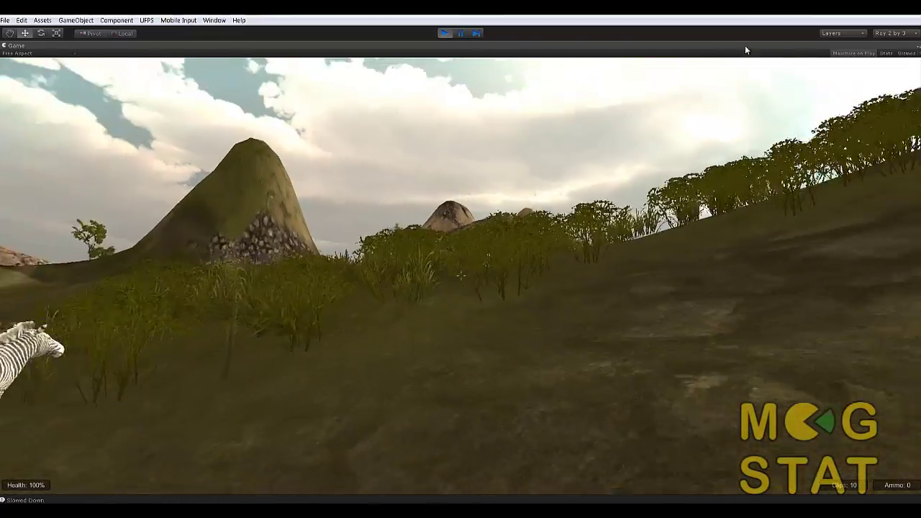
key("w")
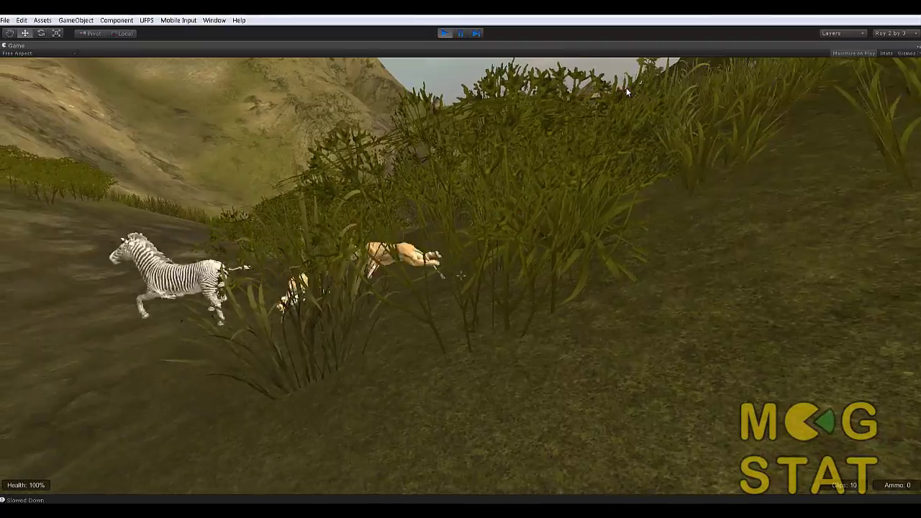
key("w")
left_click(518, 90)
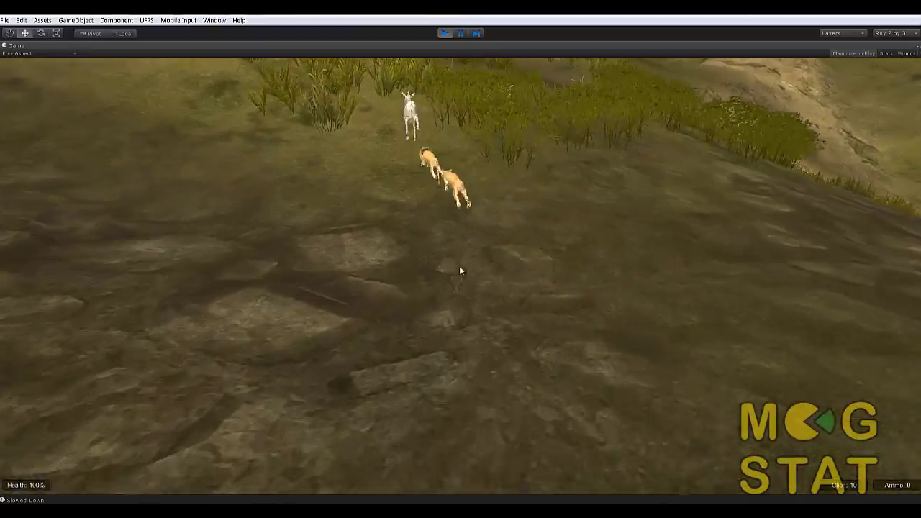
key("w")
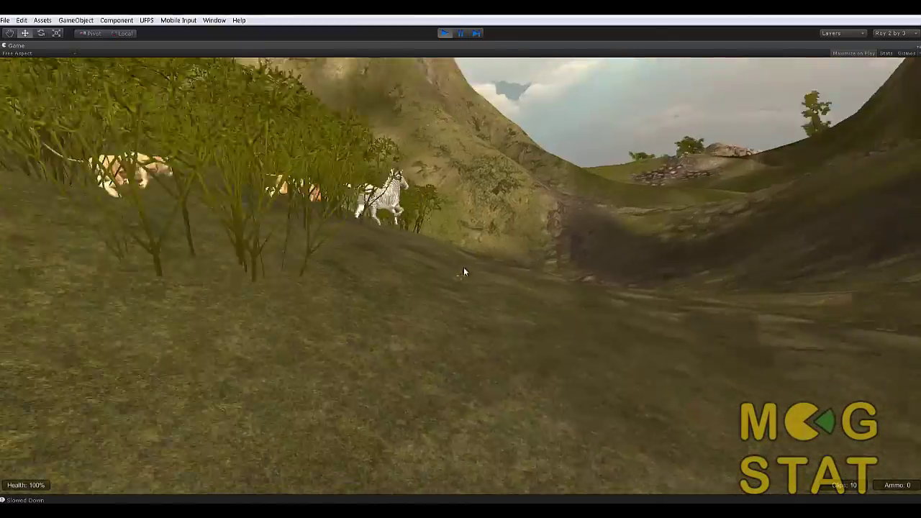
key("w")
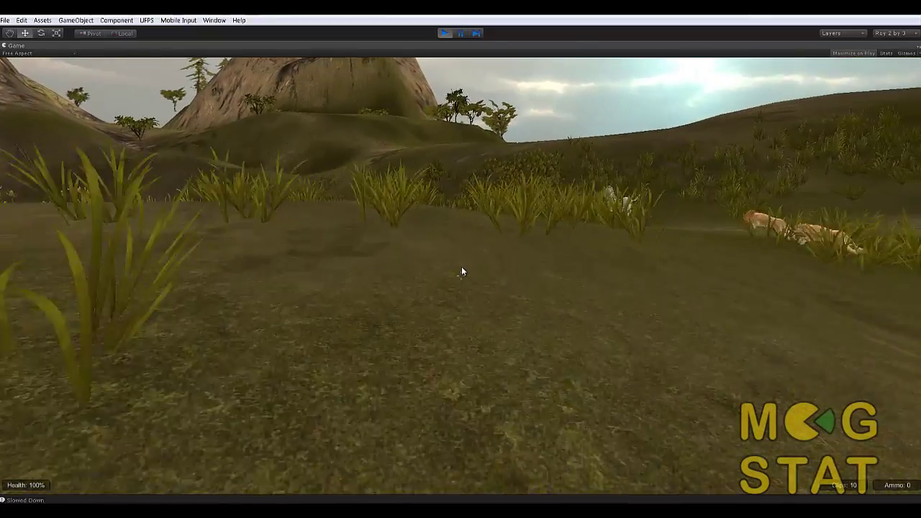
Keep following the hunt through the valley and up the dark hillside to the flowering plants, and end play mode
key("w")
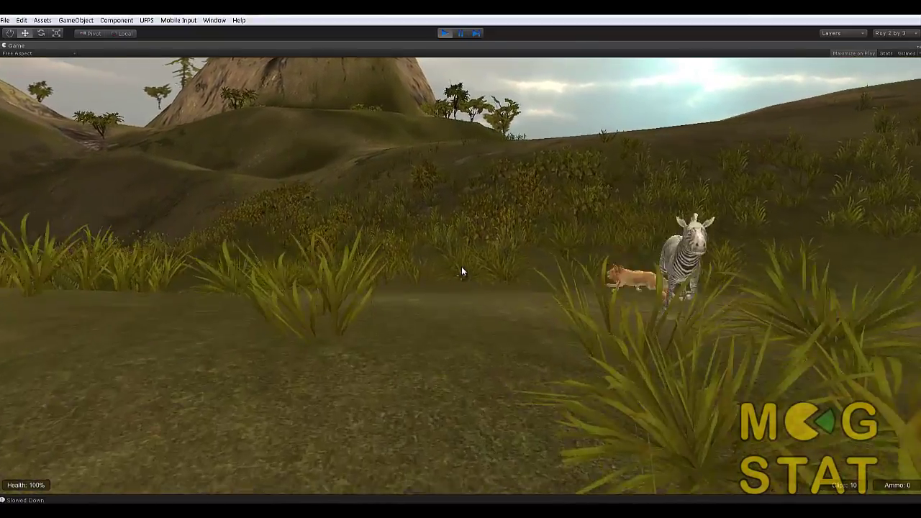
key("w")
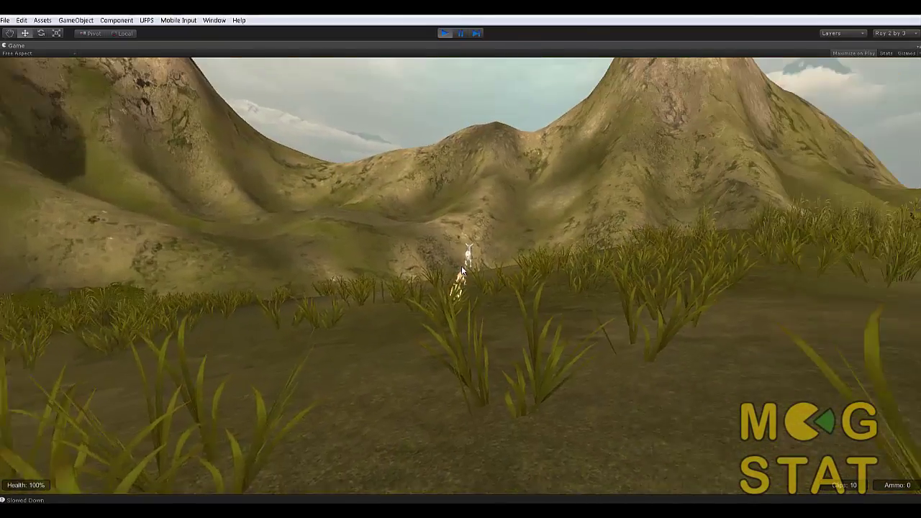
key("w")
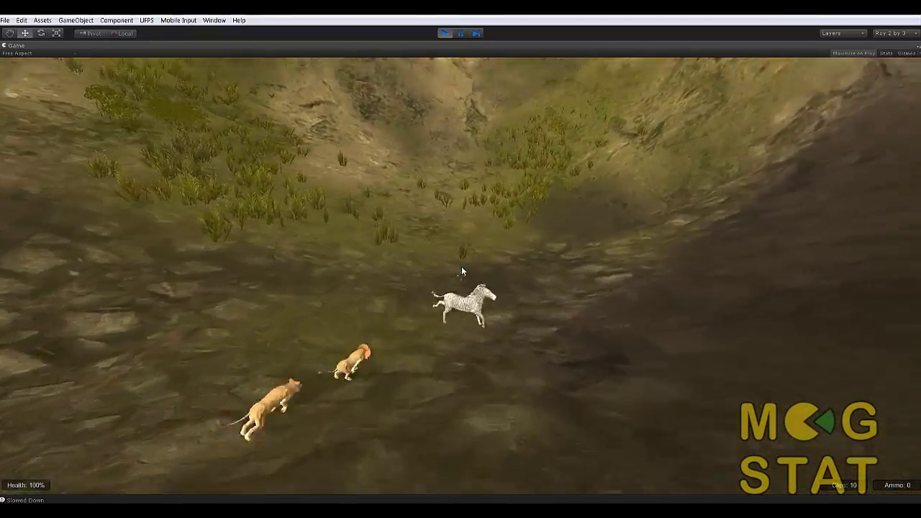
key("w")
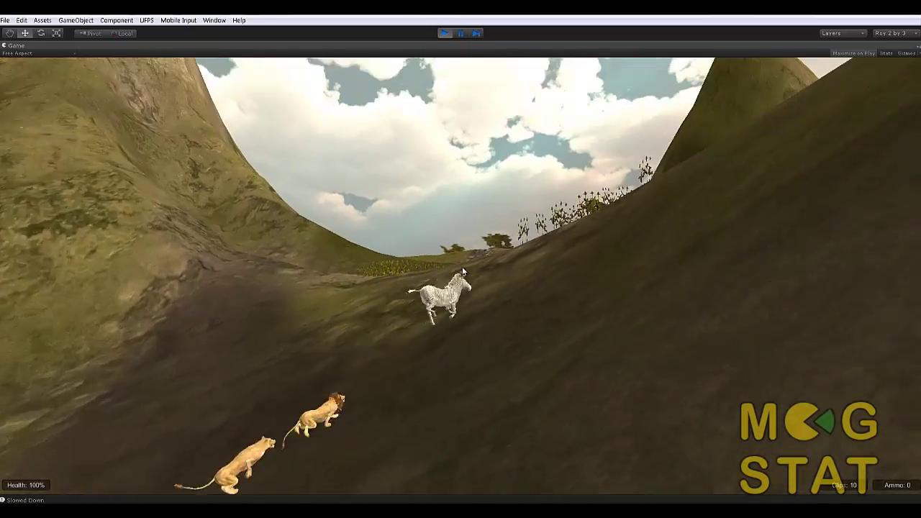
key("w")
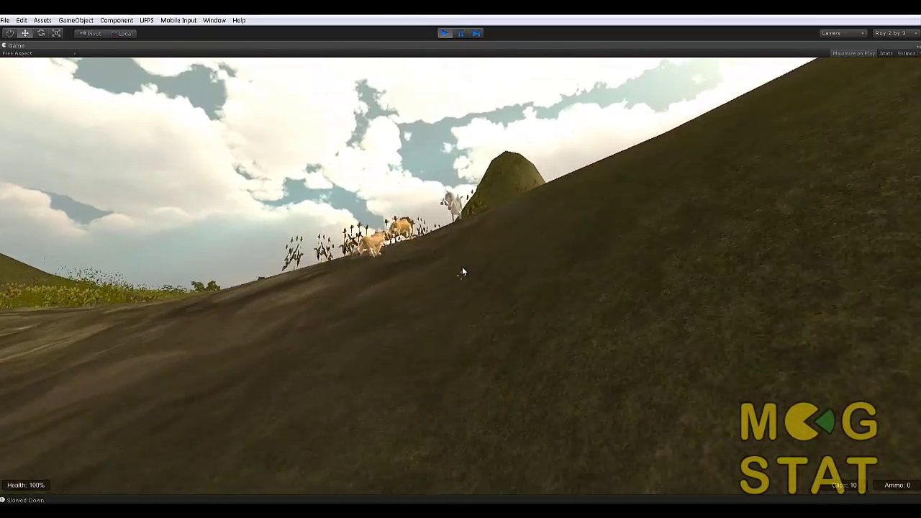
key("w")
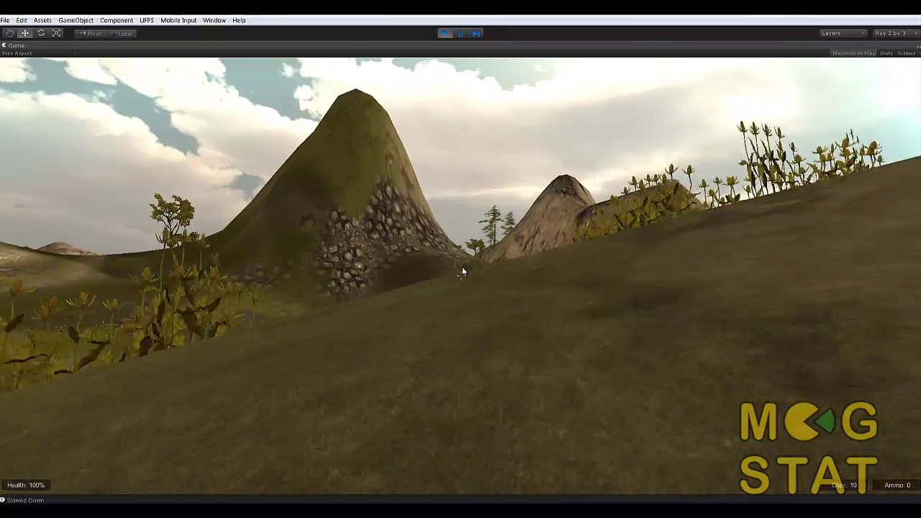
key("w")
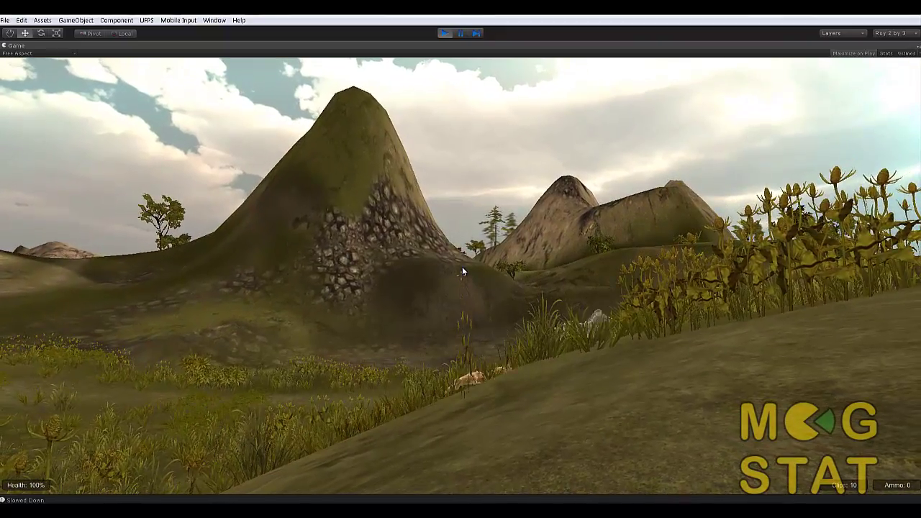
key("w")
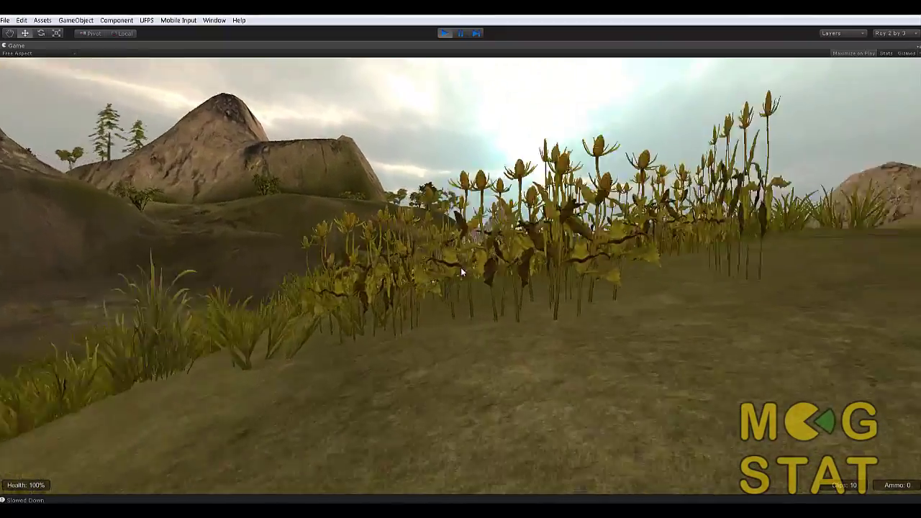
key("w")
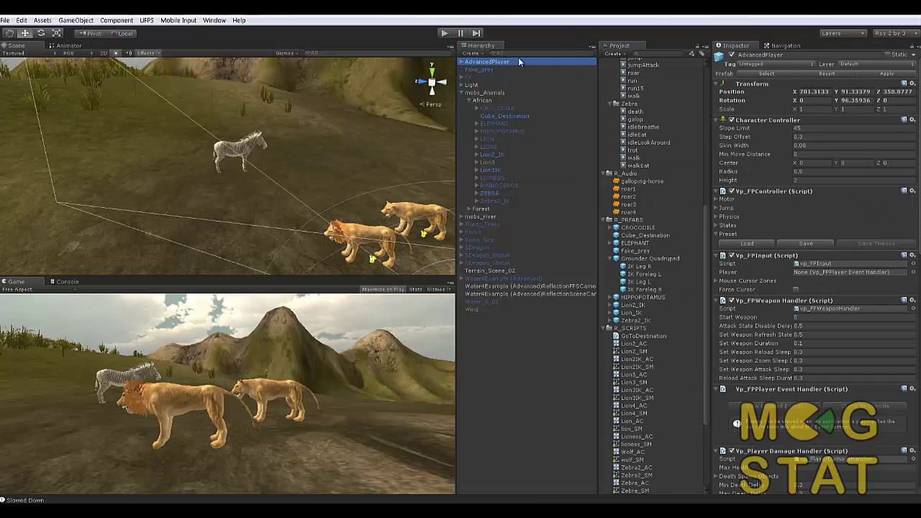
Set the AdvancedPlayer object's tag to Prey and start play mode
left_click(766, 62)
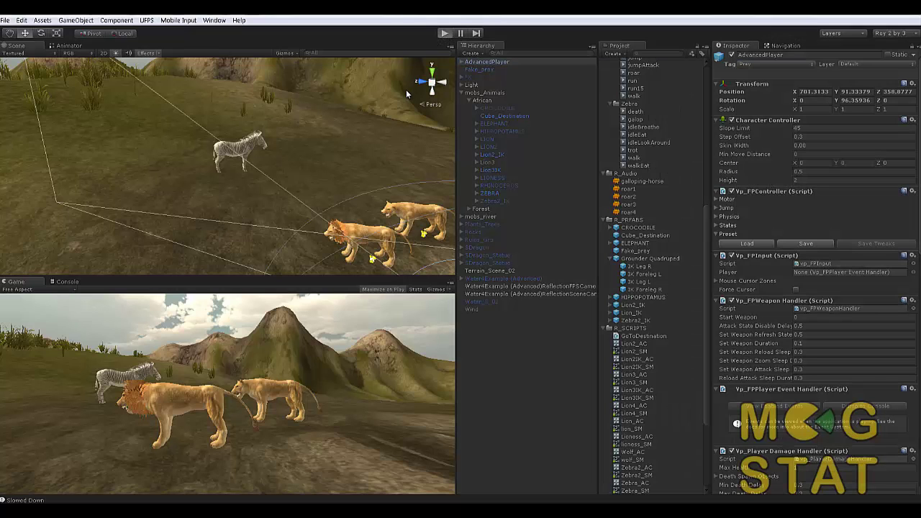
key("ctrl+p")
Move the player backwards across the grassland, keeping the pursuing lions in view to test them hunting the player
key("s")
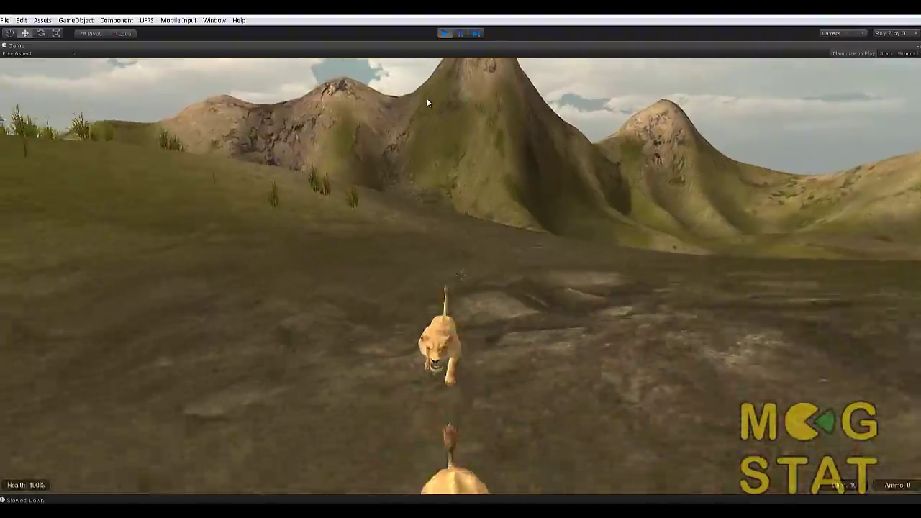
key("s")
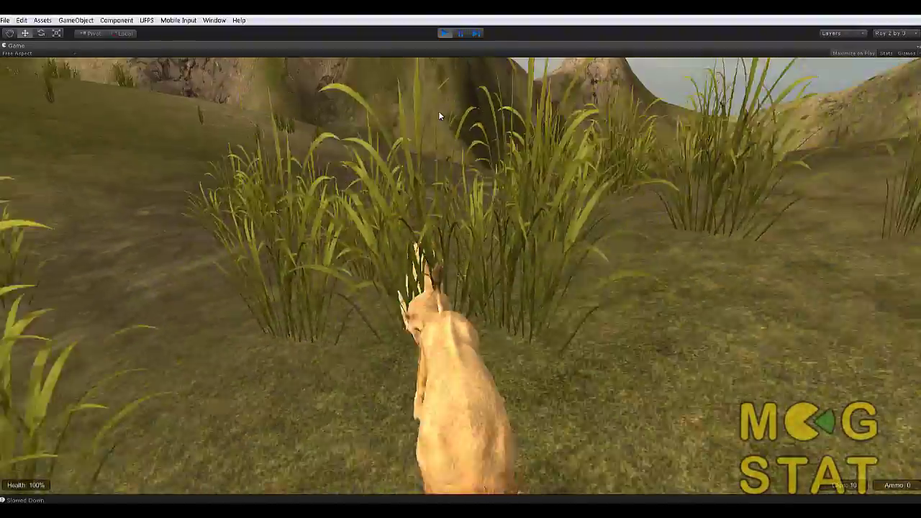
key("s")
key("s")
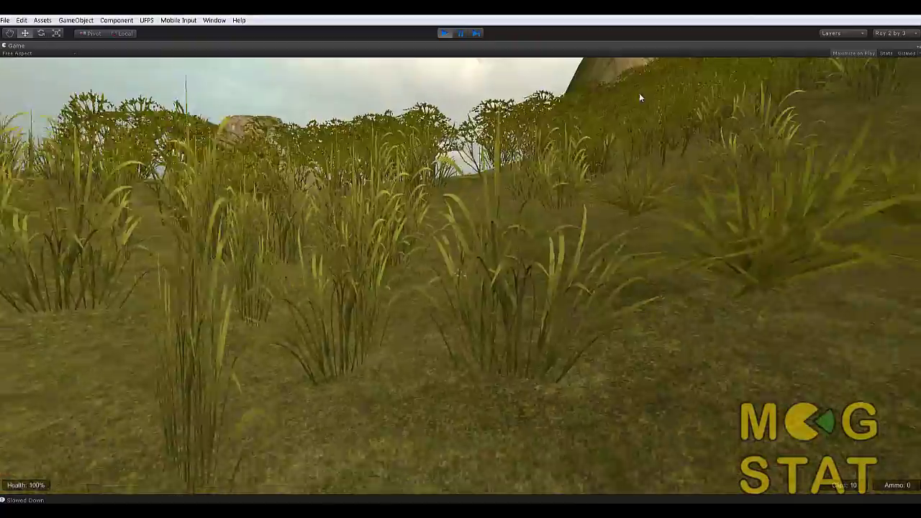
key("s")
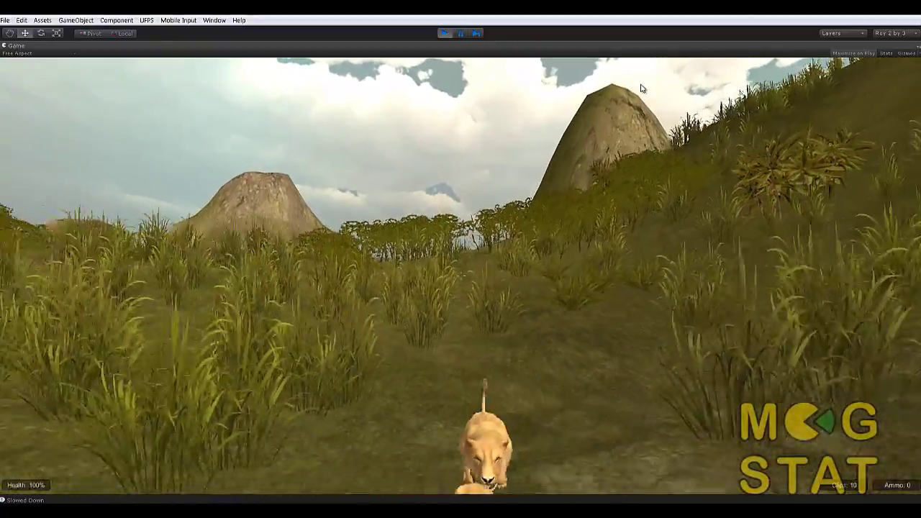
key("s")
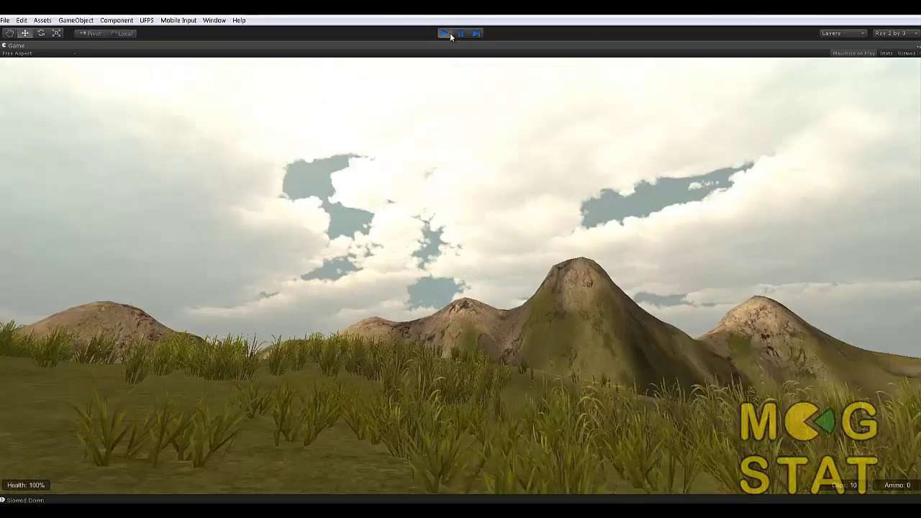